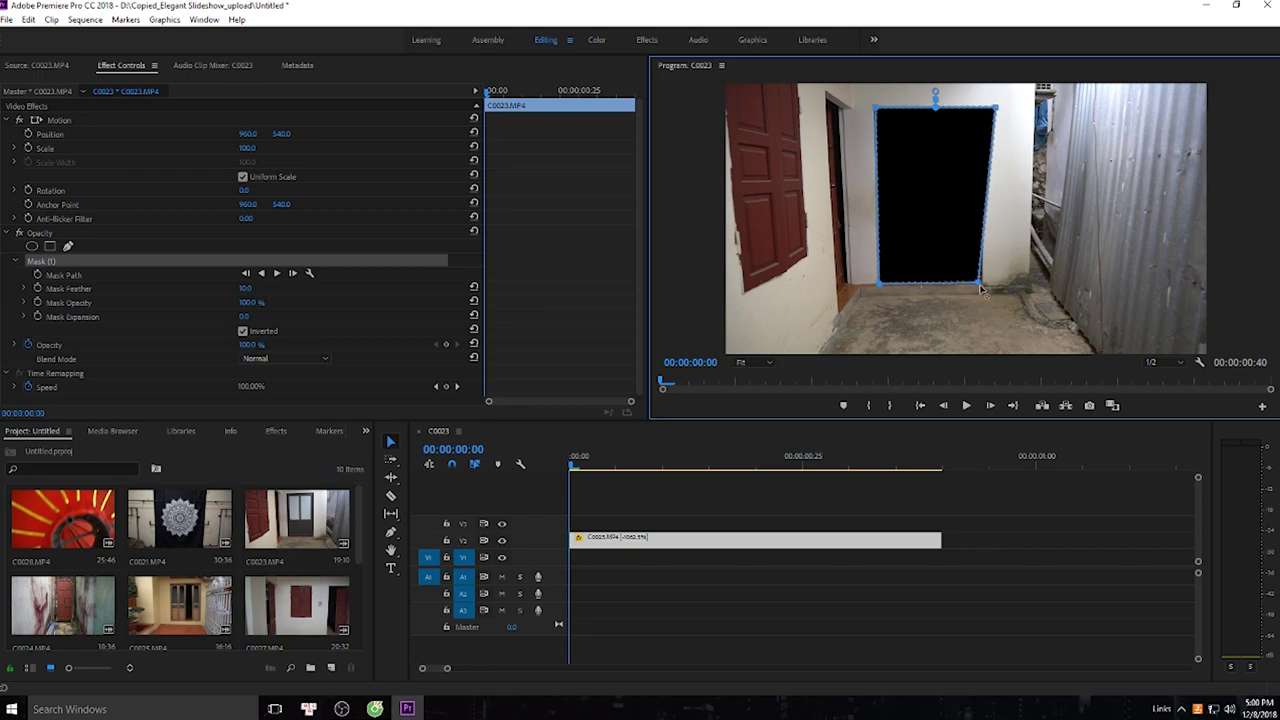
Step: Fit the mask's upper-right corner to the doorway in the first frame and turn on Mask Path keyframing
{"action": "left_click_drag", "start_coordinate": [998, 112], "coordinate": [970, 153]}
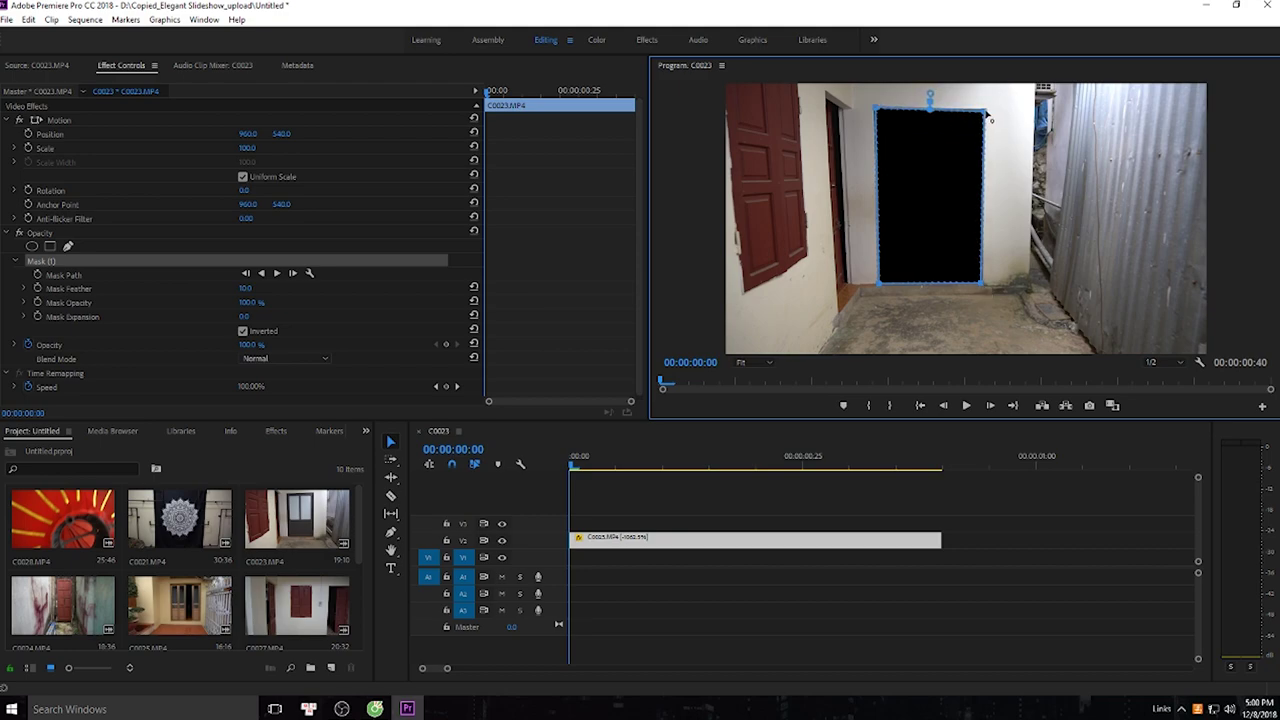
{"action": "left_click", "coordinate": [38, 275]}
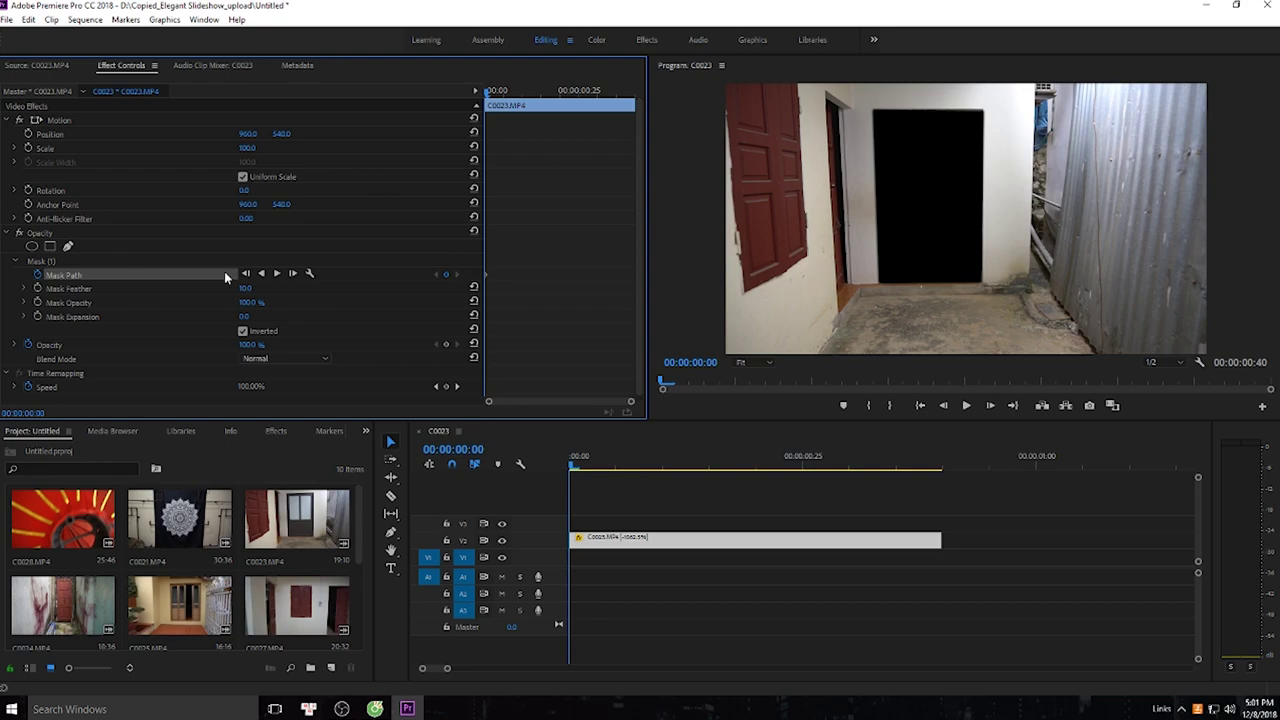
Step: Refit the mask corners to the doorway frame by frame up to 00:00:00:03
{"action": "left_click", "coordinate": [582, 541]}
{"action": "key", "text": "Right"}
{"action": "left_click", "coordinate": [44, 261]}
{"action": "left_click_drag", "start_coordinate": [982, 283], "coordinate": [987, 285]}
{"action": "left_click_drag", "start_coordinate": [984, 111], "coordinate": [988, 103]}
{"action": "left_click", "coordinate": [618, 547]}
{"action": "key", "text": "Right"}
{"action": "left_click", "coordinate": [44, 261]}
{"action": "key", "text": "Right"}
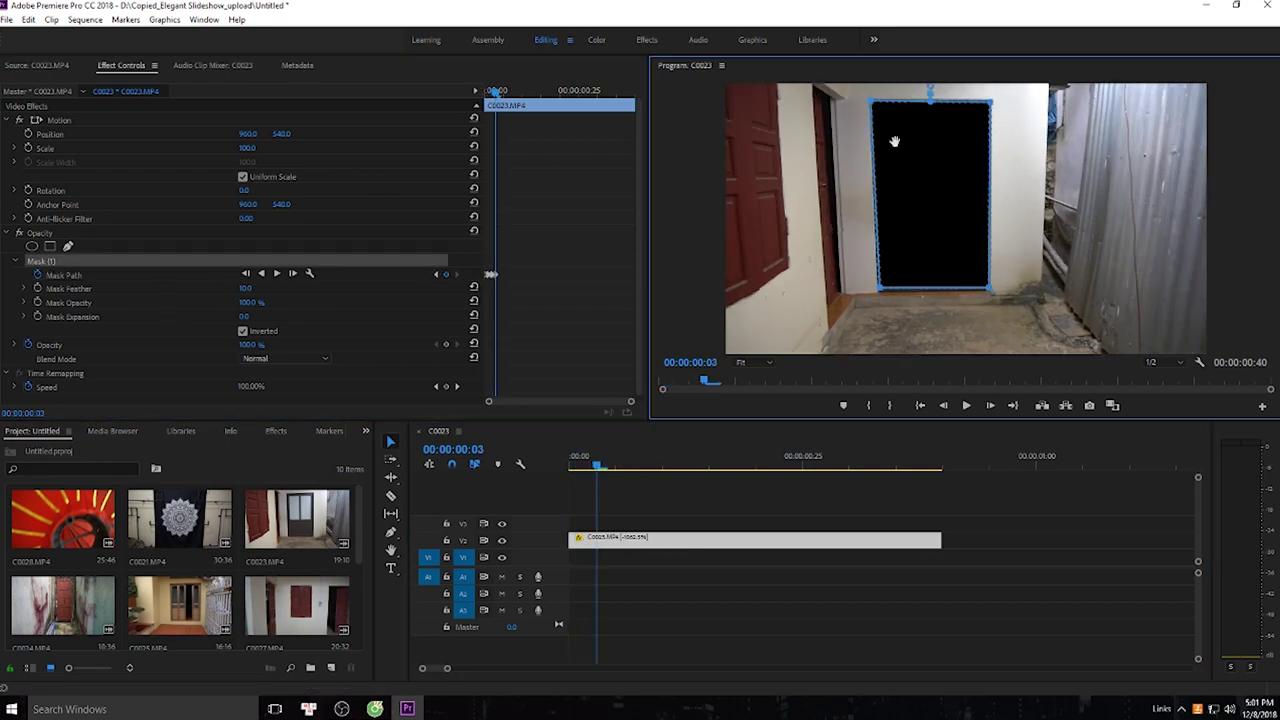
Step: Keep refitting the mask to the growing doorway on each frame from 00:00:00:04 to 00:00:00:10
{"action": "key", "text": "Right"}
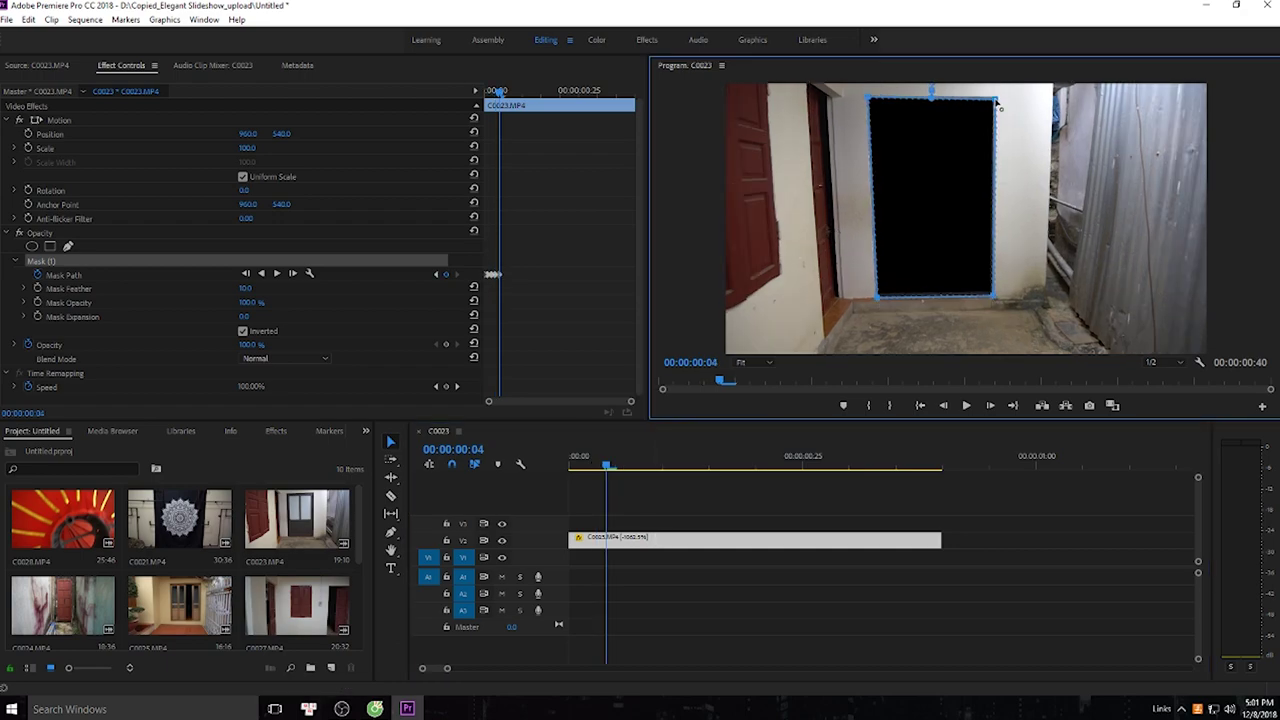
{"action": "key", "text": "Right"}
{"action": "key", "text": "Right"}
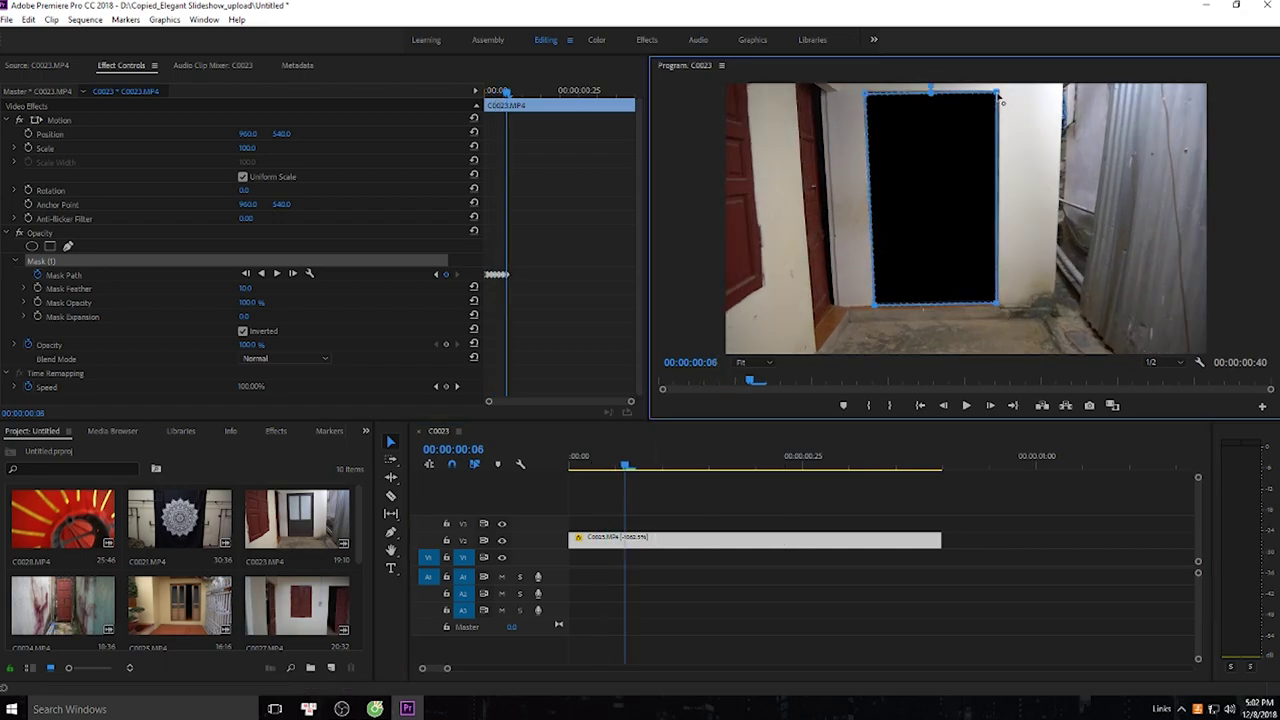
{"action": "key", "text": "Right"}
{"action": "key", "text": "Right"}
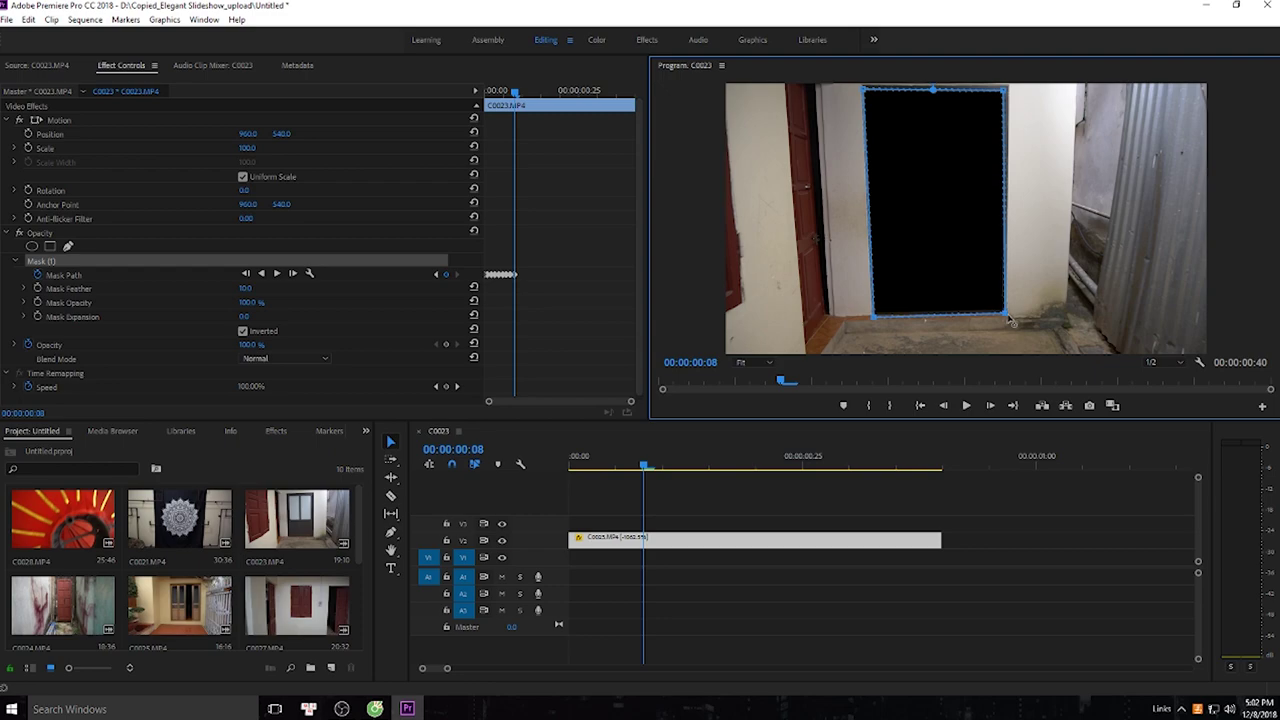
{"action": "key", "text": "Right"}
{"action": "key", "text": "Right"}
{"action": "key", "text": "Right"}
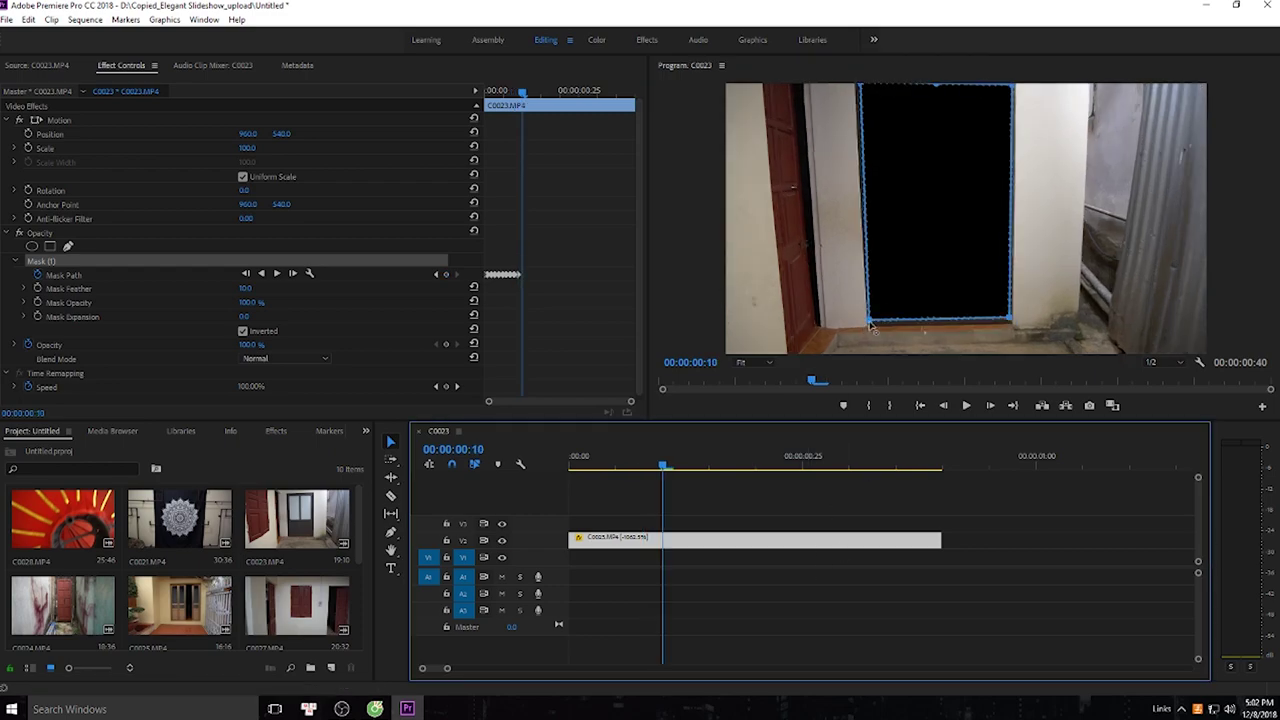
Step: Show the area around the picture in an enlarged program preview and extend the mask's upper-left corner outward at 00:00:00:11
{"action": "left_click", "coordinate": [757, 363]}
{"action": "left_click", "coordinate": [755, 405]}
{"action": "key", "text": "grave"}
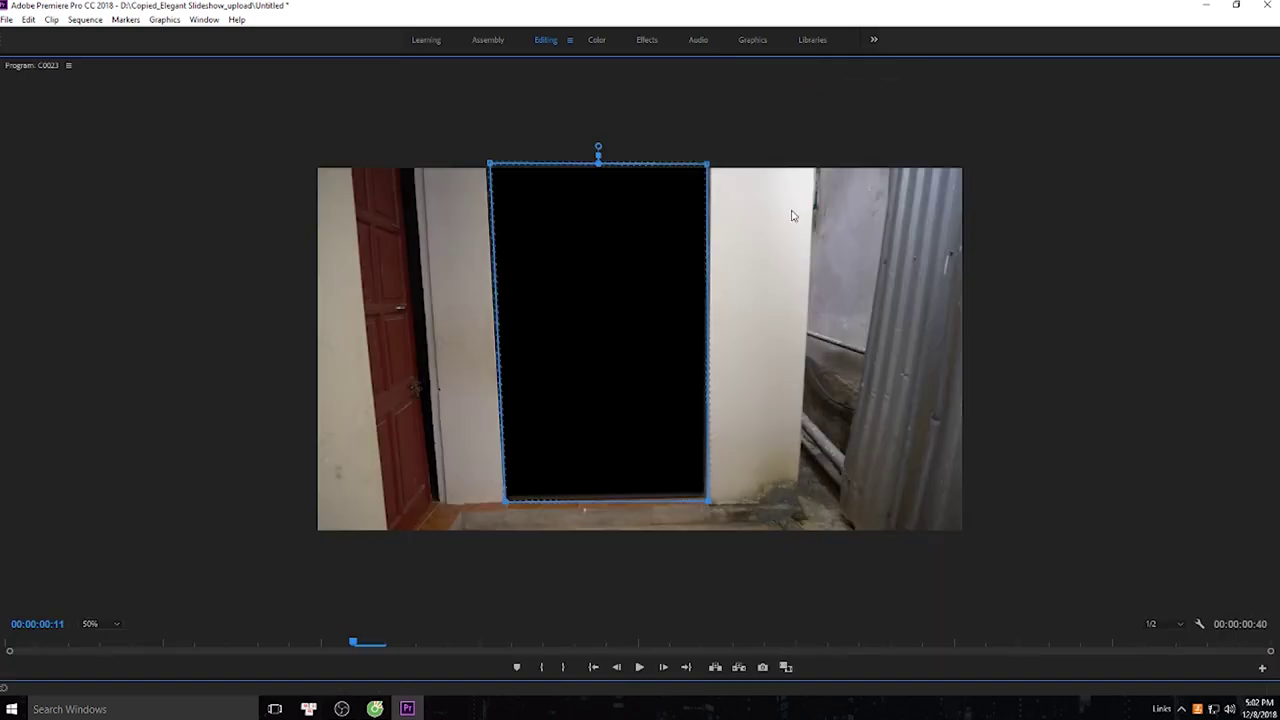
{"action": "left_click_drag", "start_coordinate": [489, 163], "coordinate": [483, 160]}
{"action": "key", "text": "grave"}
Step: Adjust the mask's corners to the door edges on frames 00:00:00:12 to 00:00:00:14, extending its base below the picture
{"action": "left_click", "coordinate": [757, 497]}
{"action": "key", "text": "Right"}
{"action": "left_click", "coordinate": [840, 95]}
{"action": "left_click_drag", "start_coordinate": [840, 96], "coordinate": [838, 97]}
{"action": "scroll", "coordinate": [904, 300], "scroll_direction": "down", "scroll_amount": 1}
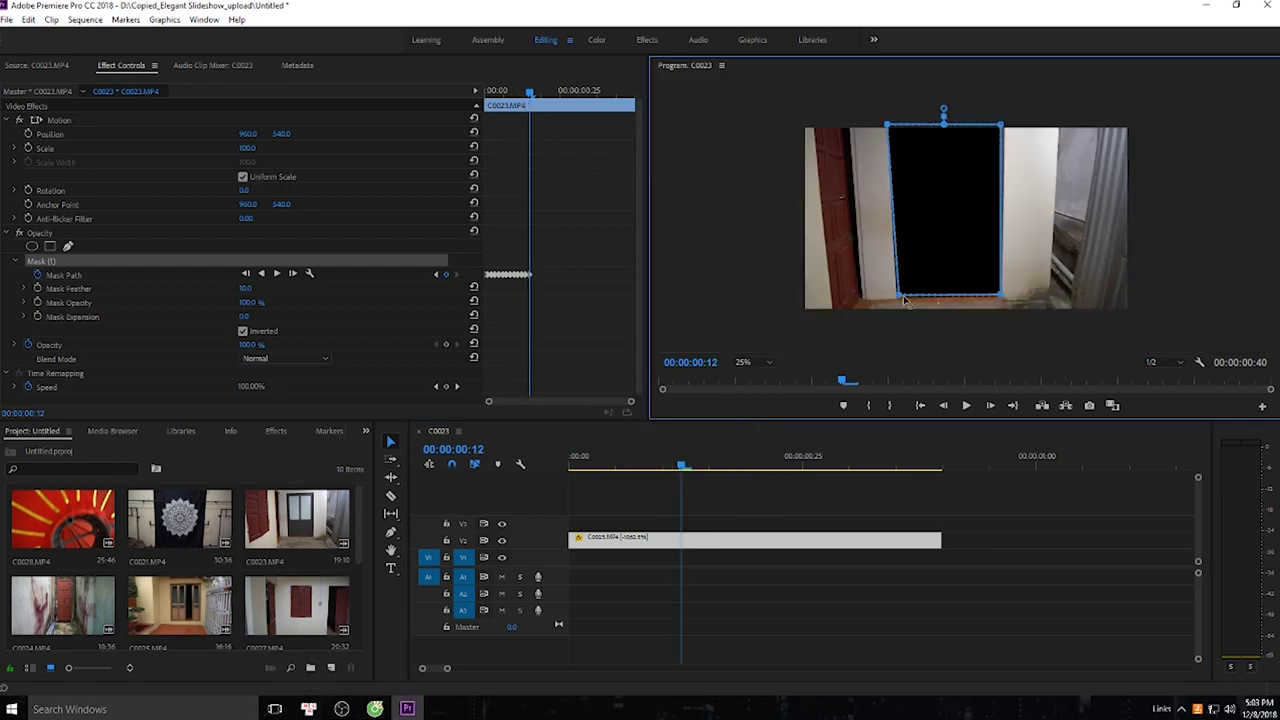
{"action": "key", "text": "Right"}
{"action": "key", "text": "Right"}
{"action": "left_click_drag", "start_coordinate": [893, 304], "coordinate": [892, 314]}
Step: Move the mask's upper and lower-right corners outward to follow the door on frames 00:00:00:15 and 00:00:00:16
{"action": "key", "text": "Right"}
{"action": "left_click_drag", "start_coordinate": [1010, 124], "coordinate": [1016, 125]}
{"action": "left_click", "coordinate": [785, 543]}
{"action": "key", "text": "Right"}
{"action": "left_click_drag", "start_coordinate": [886, 124], "coordinate": [881, 120]}
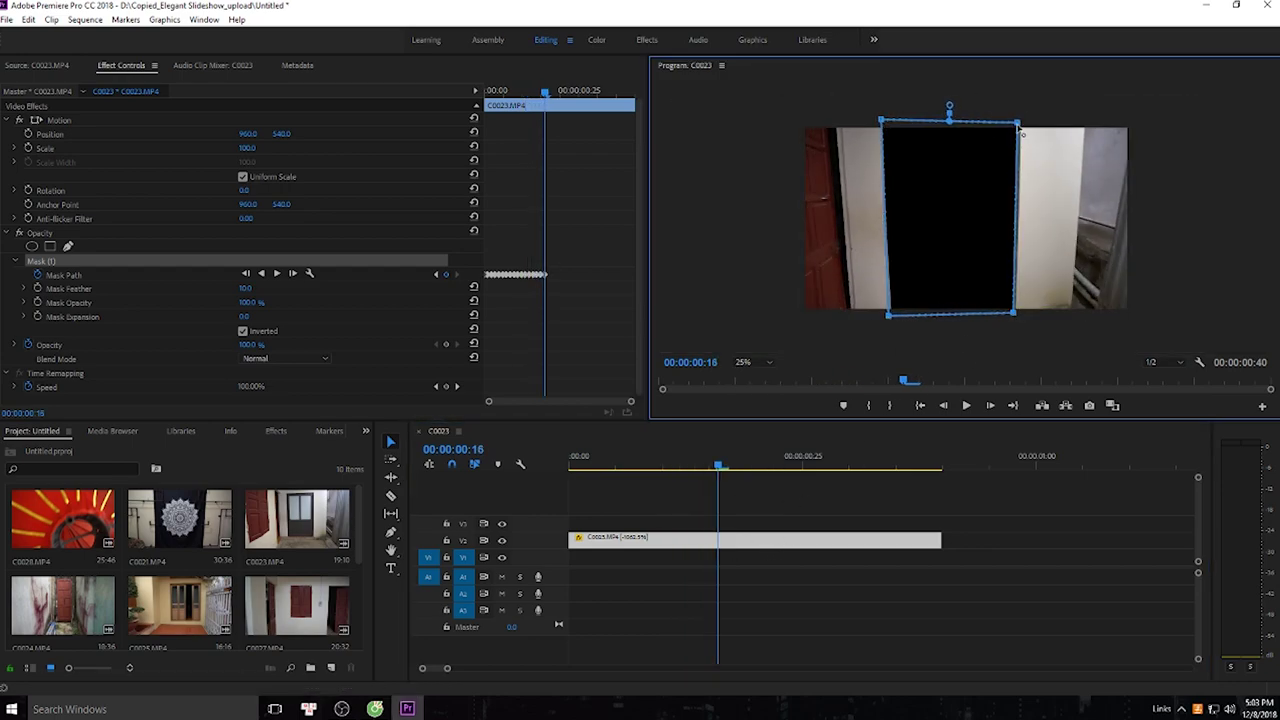
{"action": "left_click_drag", "start_coordinate": [1011, 310], "coordinate": [1016, 316]}
Step: Move the mask's lower corners outward to match the door through 00:00:00:18
{"action": "key", "text": "Right"}
{"action": "key", "text": "Right"}
{"action": "left_click_drag", "start_coordinate": [891, 312], "coordinate": [884, 318]}
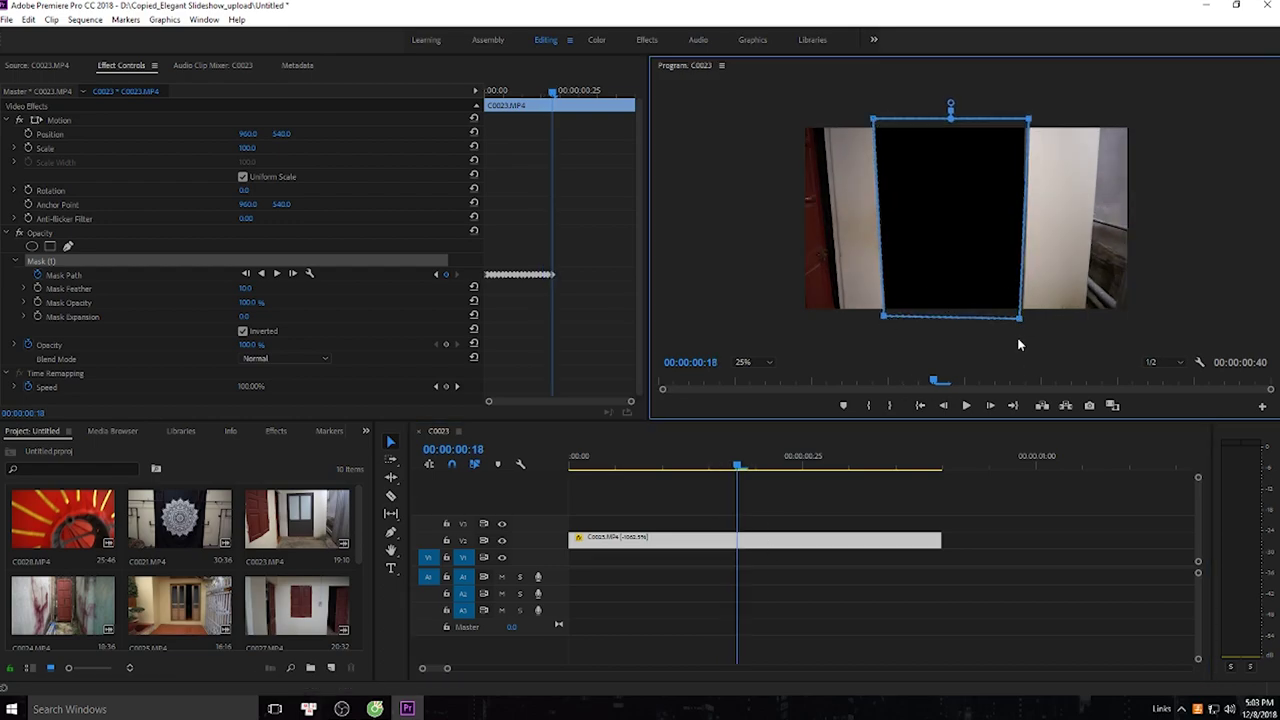
{"action": "left_click_drag", "start_coordinate": [1019, 318], "coordinate": [1024, 319]}
Step: Widen the mask to follow the door edges on frames 00:00:00:19 and 00:00:00:20
{"action": "left_click", "coordinate": [815, 545]}
{"action": "key", "text": "Right"}
{"action": "left_click_drag", "start_coordinate": [873, 118], "coordinate": [869, 118]}
{"action": "left_click_drag", "start_coordinate": [1029, 118], "coordinate": [1034, 118]}
{"action": "left_click_drag", "start_coordinate": [884, 316], "coordinate": [879, 317]}
{"action": "key", "text": "Right"}
{"action": "left_click_drag", "start_coordinate": [869, 118], "coordinate": [859, 116]}
Step: Push the mask corners outward to match the doorway on frames 00:00:00:21 and 00:00:00:22
{"action": "left_click", "coordinate": [846, 551]}
{"action": "key", "text": "Right"}
{"action": "left_click_drag", "start_coordinate": [876, 318], "coordinate": [873, 320]}
{"action": "left_click_drag", "start_coordinate": [1040, 118], "coordinate": [1046, 118]}
{"action": "left_click_drag", "start_coordinate": [1033, 322], "coordinate": [1037, 322]}
{"action": "left_click", "coordinate": [871, 560]}
{"action": "key", "text": "Right"}
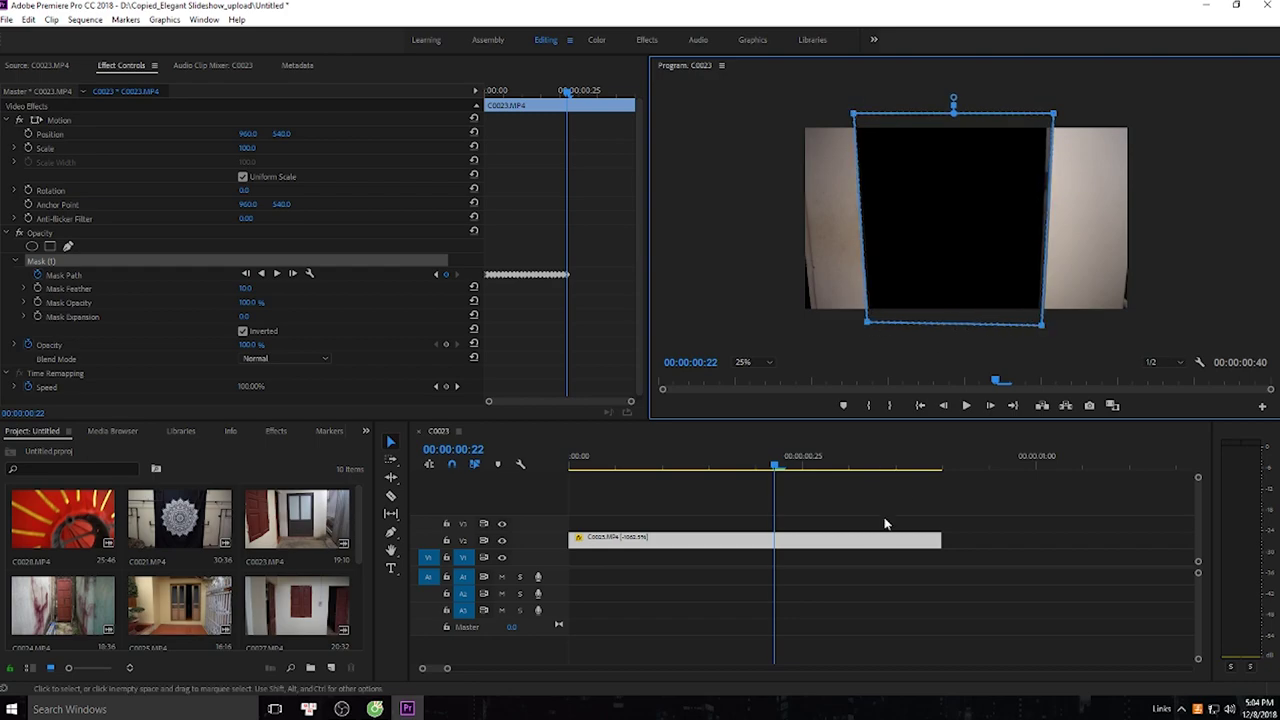
Step: Advance to 00:00:00:24 and spread all four mask corners to the door edges
{"action": "key", "text": "ctrl+Right"}
{"action": "key", "text": "Right"}
{"action": "left_click_drag", "start_coordinate": [1062, 113], "coordinate": [1069, 114]}
{"action": "left_click_drag", "start_coordinate": [1051, 328], "coordinate": [1058, 330]}
{"action": "left_click_drag", "start_coordinate": [847, 112], "coordinate": [839, 112]}
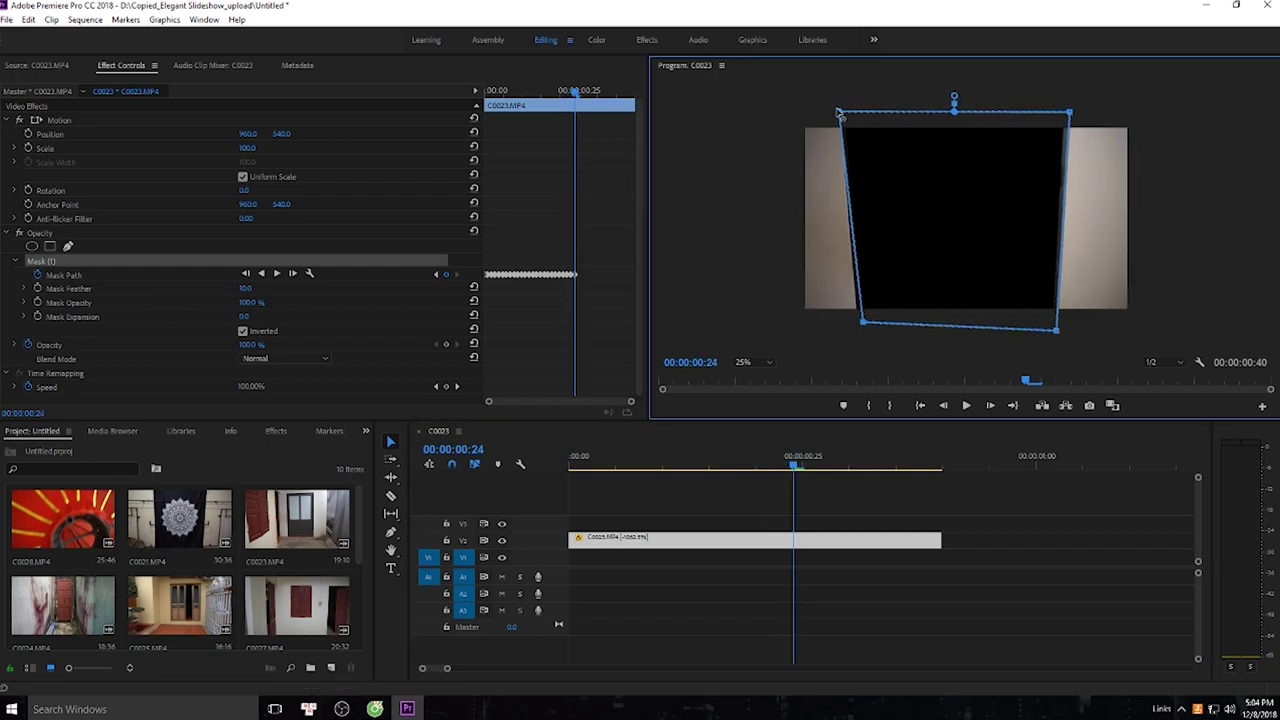
{"action": "left_click_drag", "start_coordinate": [863, 322], "coordinate": [855, 322]}
Step: Expand the mask corners with the approaching door on frames 00:00:00:25 and 00:00:00:26
{"action": "key", "text": "Right"}
{"action": "left_click_drag", "start_coordinate": [1069, 114], "coordinate": [1078, 115]}
{"action": "left_click_drag", "start_coordinate": [1058, 330], "coordinate": [1066, 335]}
{"action": "left_click_drag", "start_coordinate": [839, 111], "coordinate": [826, 109]}
{"action": "key", "text": "Right"}
{"action": "left_click_drag", "start_coordinate": [1066, 335], "coordinate": [1075, 341]}
{"action": "left_click_drag", "start_coordinate": [1079, 115], "coordinate": [1087, 112]}
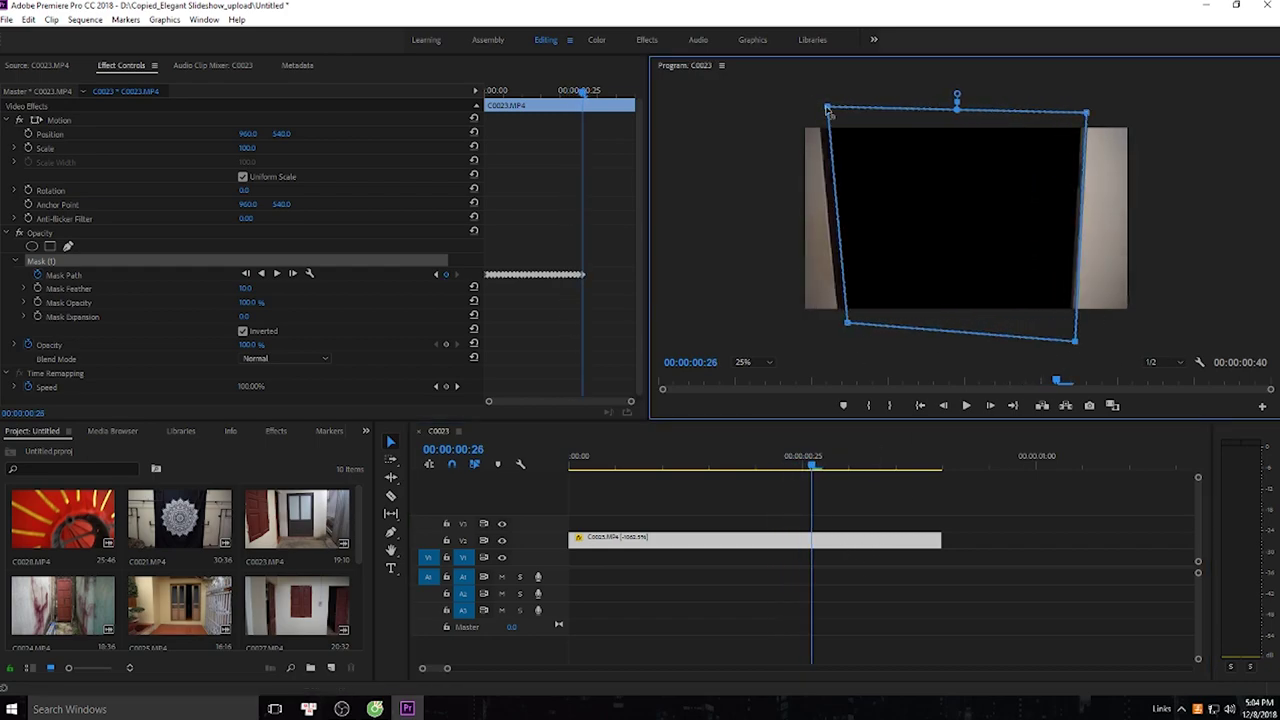
{"action": "left_click_drag", "start_coordinate": [826, 109], "coordinate": [817, 107]}
Step: Widen the mask on frames 00:00:00:27 and 00:00:00:28 until its left edge reaches past the picture border
{"action": "key", "text": "Right"}
{"action": "left_click_drag", "start_coordinate": [1088, 114], "coordinate": [1098, 111]}
{"action": "left_click_drag", "start_coordinate": [817, 107], "coordinate": [804, 111]}
{"action": "left_click_drag", "start_coordinate": [838, 329], "coordinate": [828, 333]}
{"action": "key", "text": "Right"}
{"action": "left_click_drag", "start_coordinate": [828, 333], "coordinate": [815, 338]}
{"action": "left_click_drag", "start_coordinate": [804, 111], "coordinate": [796, 110]}
{"action": "left_click_drag", "start_coordinate": [1098, 111], "coordinate": [1117, 115]}
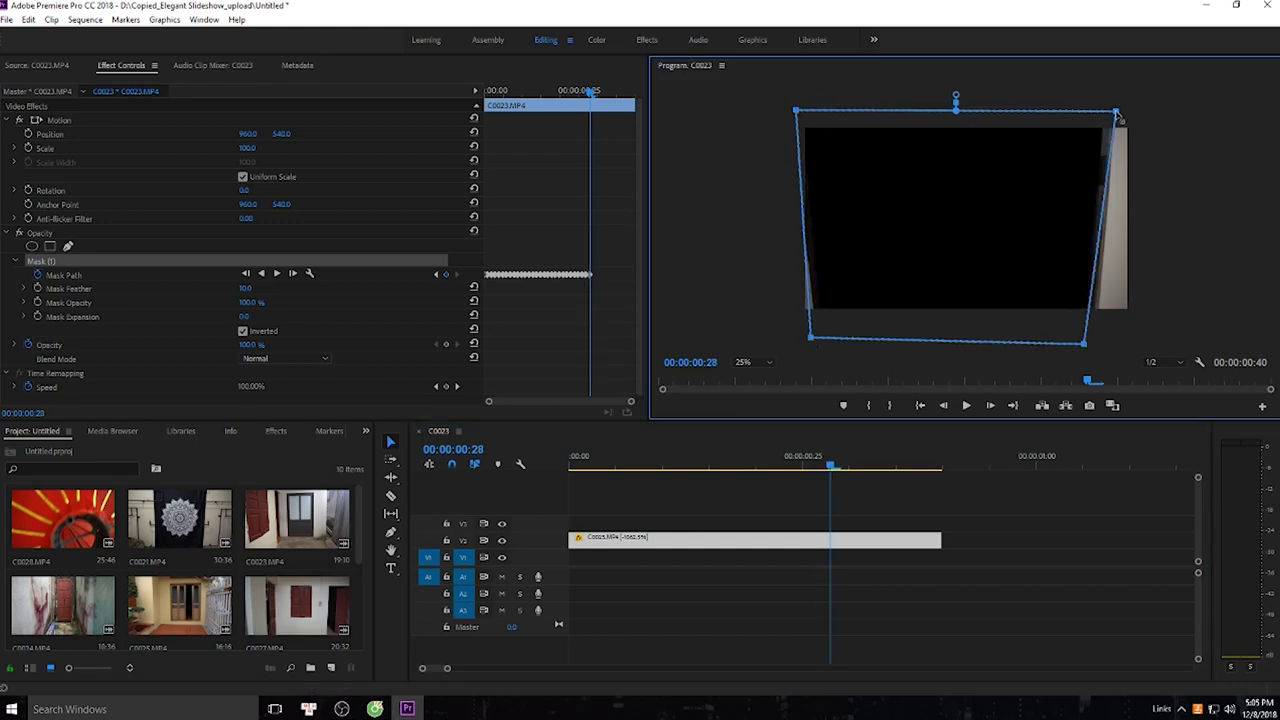
{"action": "left_click_drag", "start_coordinate": [1084, 344], "coordinate": [1096, 348]}
Step: Stretch the mask's side corners further outside the picture at 00:00:00:29, keeping the clip's mask selected
{"action": "key", "text": "Right"}
{"action": "left_click_drag", "start_coordinate": [1117, 115], "coordinate": [1138, 115]}
{"action": "left_click_drag", "start_coordinate": [811, 339], "coordinate": [786, 340]}
{"action": "left_click", "coordinate": [1114, 355]}
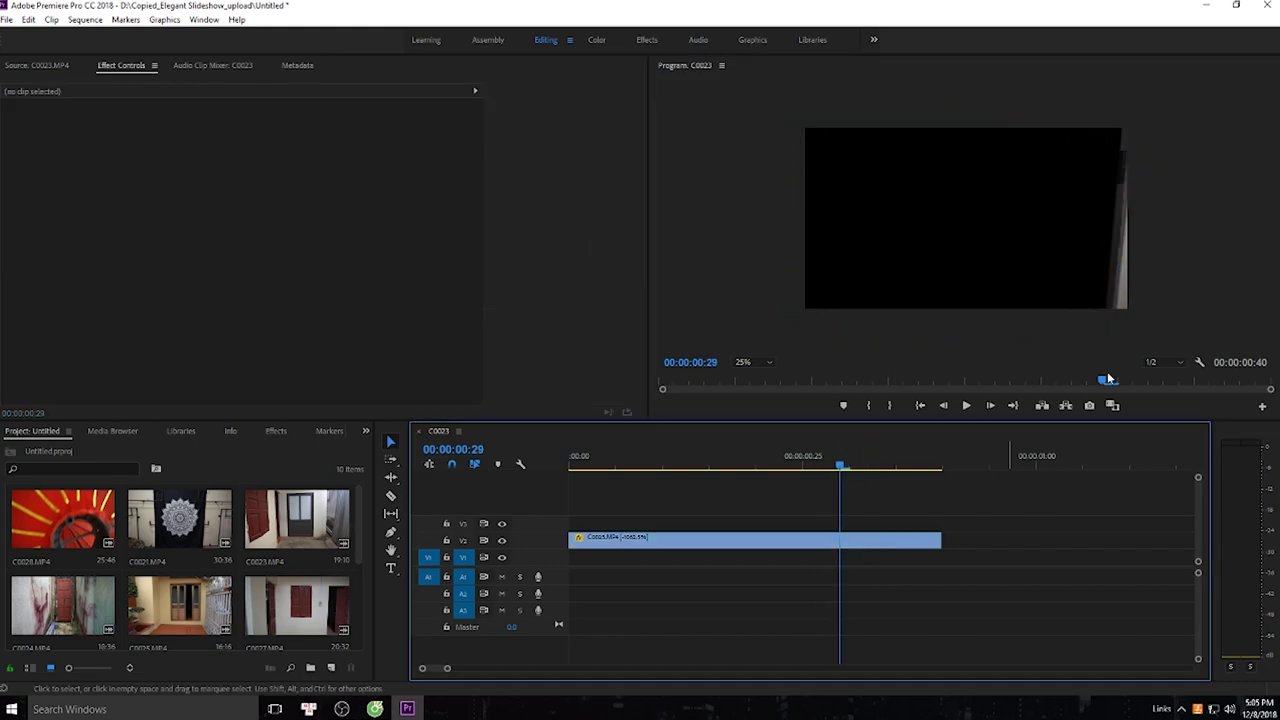
{"action": "left_click", "coordinate": [870, 545]}
{"action": "left_click", "coordinate": [41, 262]}
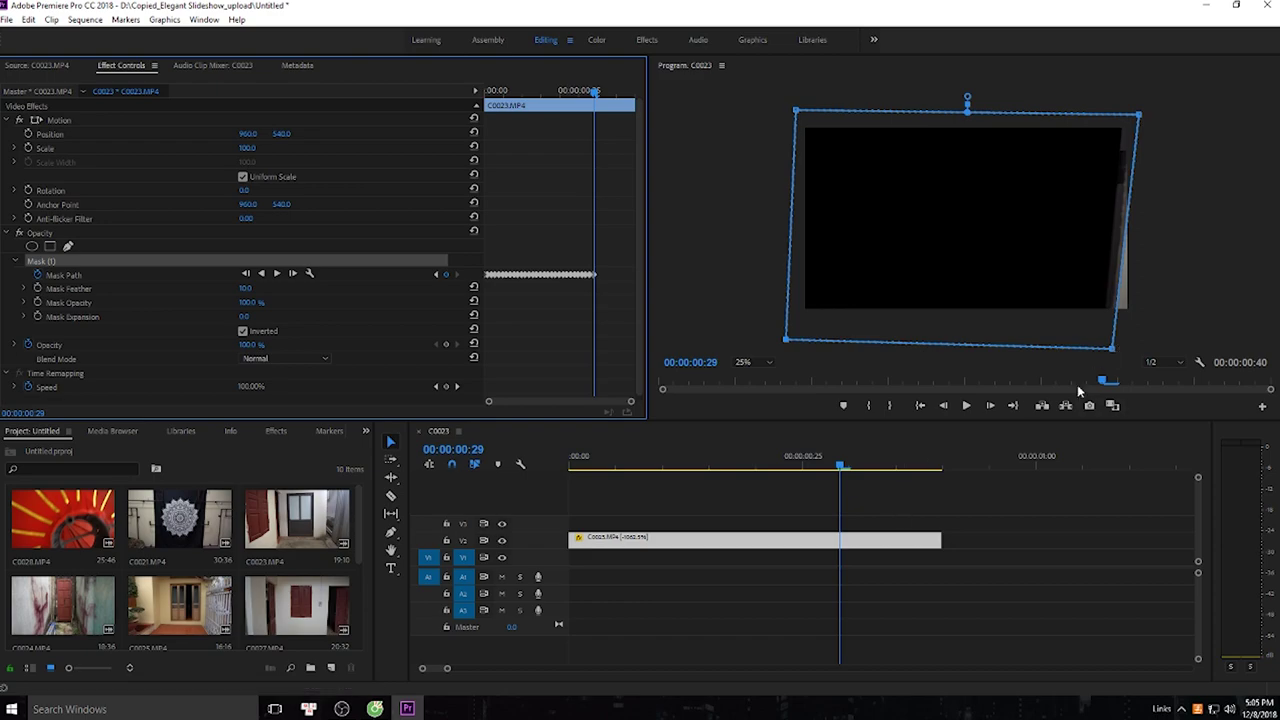
Step: Trim the end of the C0023.MP4 clip to 00:00:00:30 and play back the masked doorway
{"action": "key", "text": "ctrl+Right"}
{"action": "left_click_drag", "start_coordinate": [940, 540], "coordinate": [848, 541]}
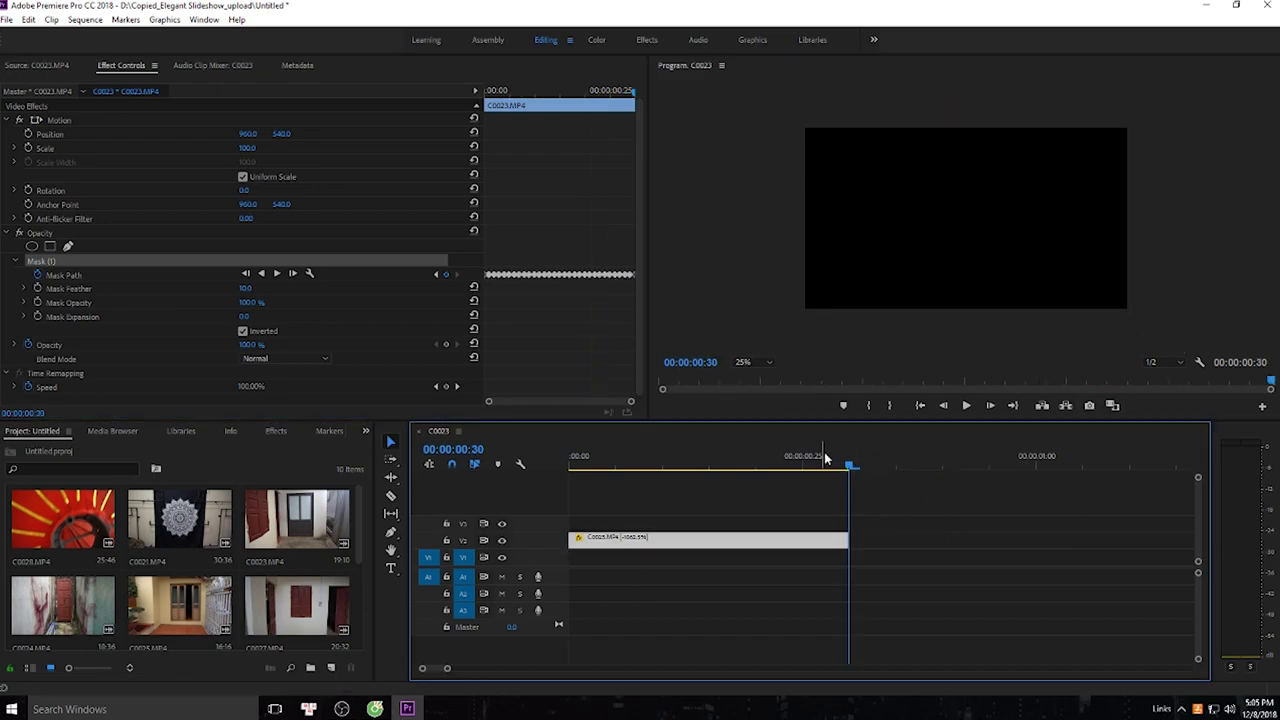
{"action": "key", "text": "space"}
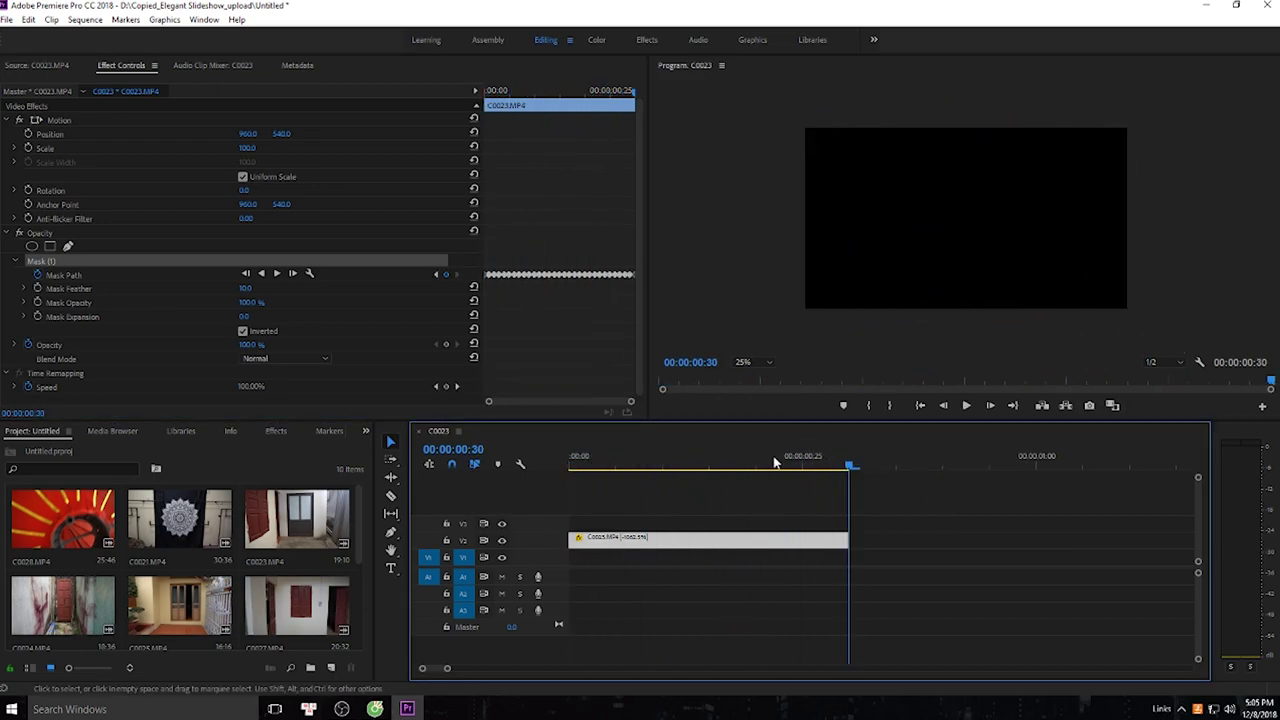
{"action": "key", "text": "space"}
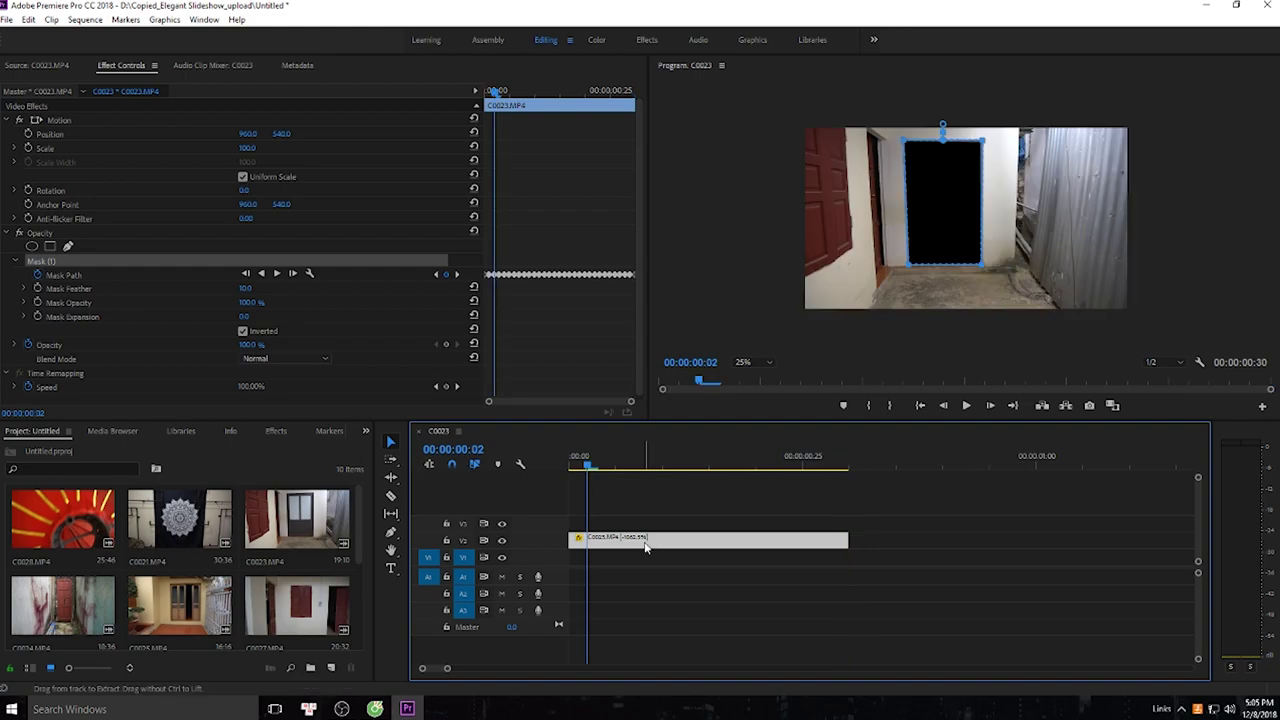
Step: Paste a copy of the masked clip onto track V1 directly beneath the original and return to the sequence start
{"action": "key", "text": "ctrl+v"}
{"action": "left_click_drag", "start_coordinate": [648, 562], "coordinate": [631, 562]}
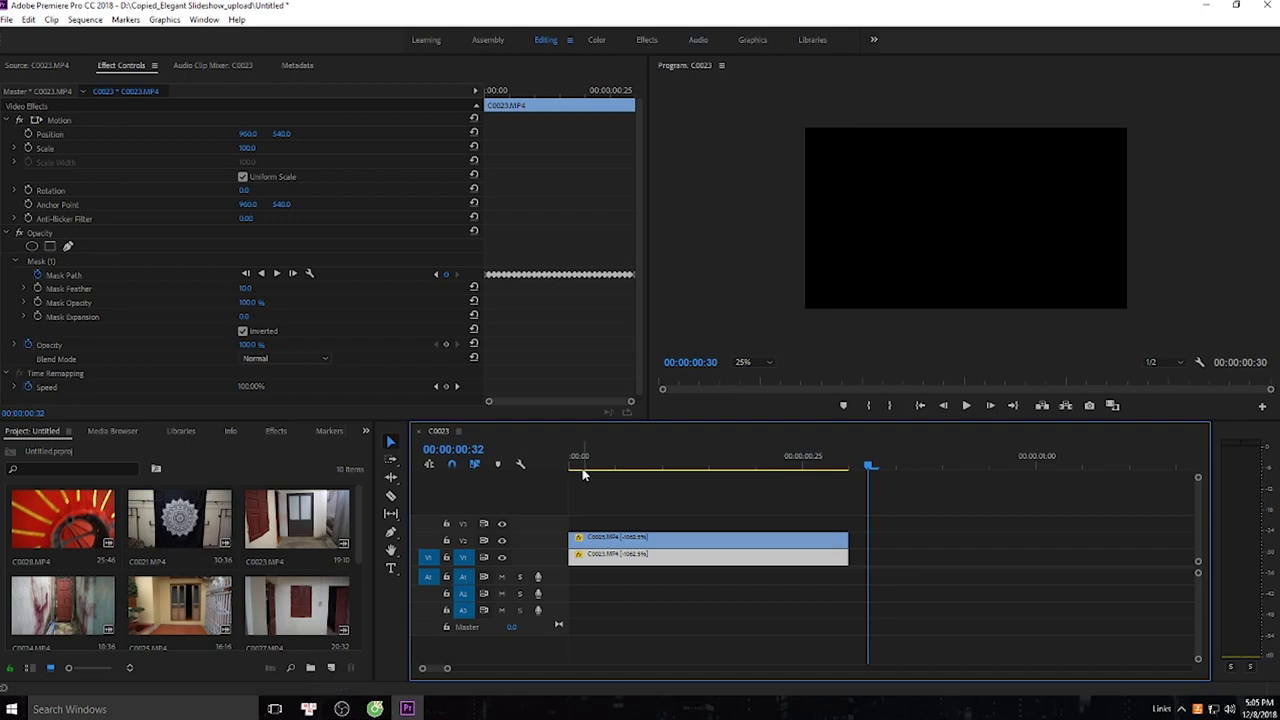
{"action": "key", "text": "Home"}
Step: Turn off Inverted on the lower clip's mask, hide track V2 and scrub through the isolated door
{"action": "left_click", "coordinate": [633, 561]}
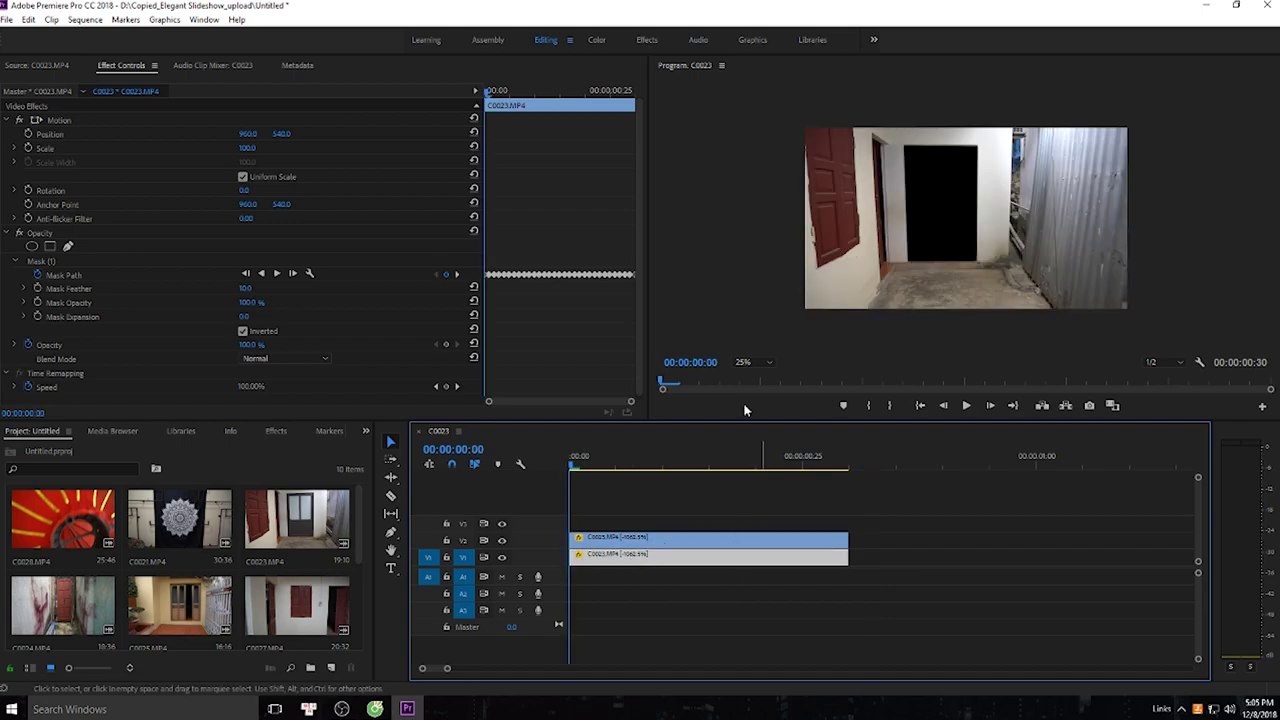
{"action": "left_click", "coordinate": [243, 331]}
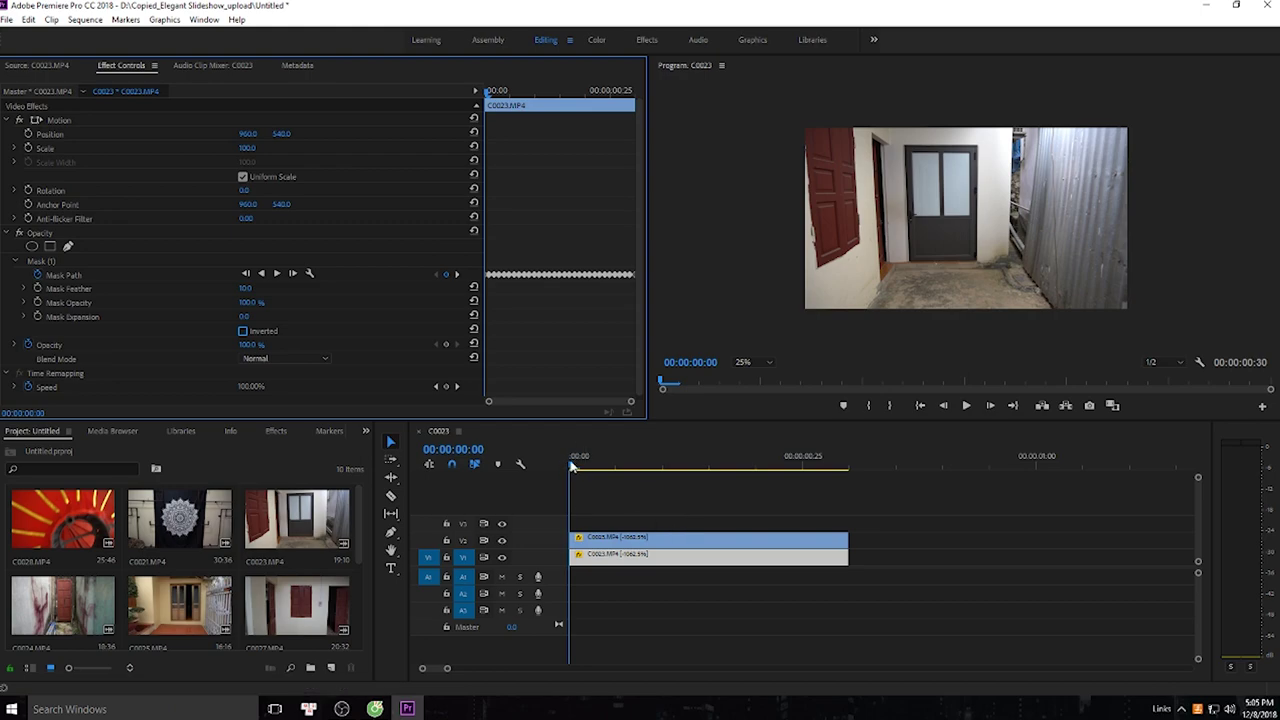
{"action": "left_click", "coordinate": [502, 540]}
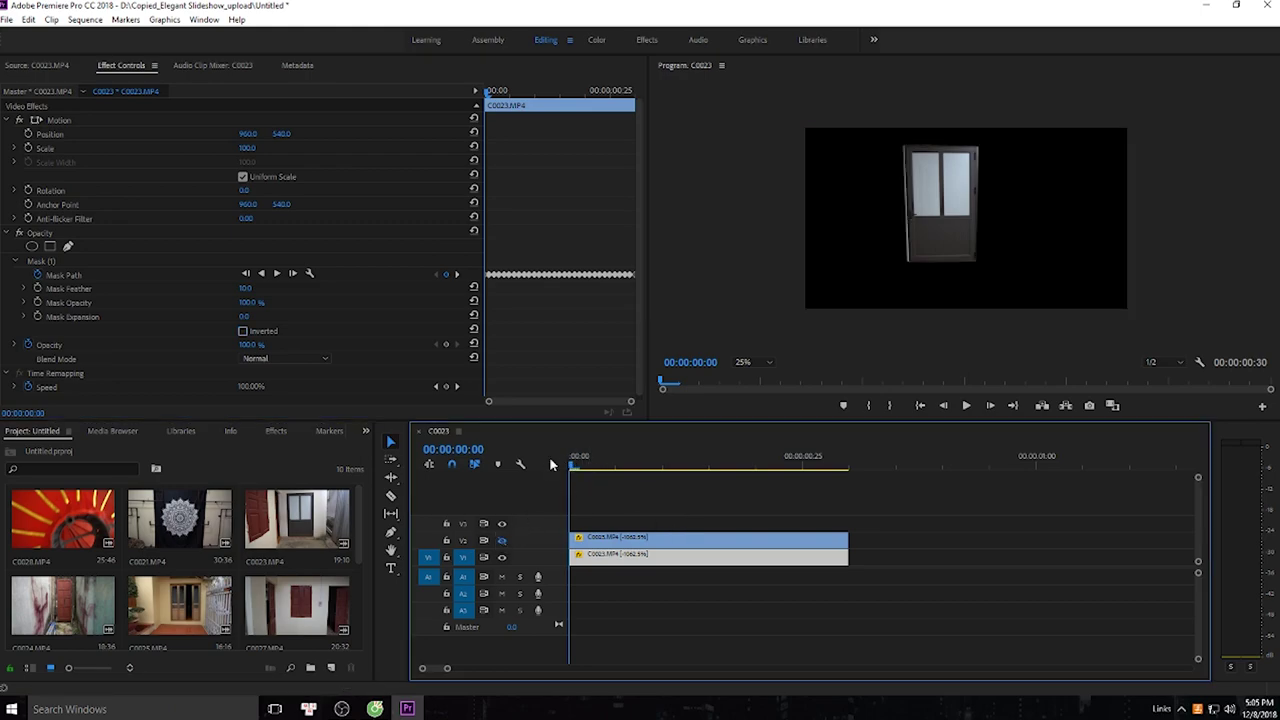
{"action": "left_click_drag", "start_coordinate": [576, 468], "coordinate": [700, 468]}
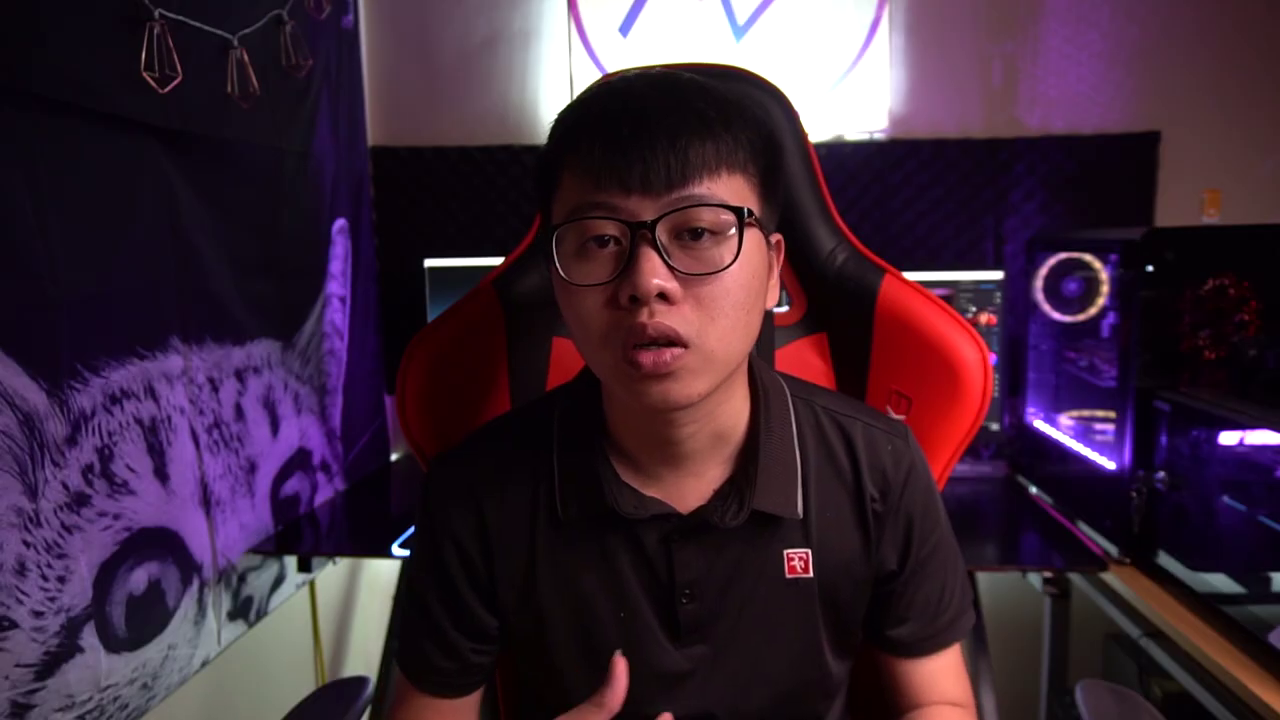
Step: Nest the lower C0023.MP4 clip on V1, keeping the suggested sequence name
{"action": "right_click", "coordinate": [684, 550]}
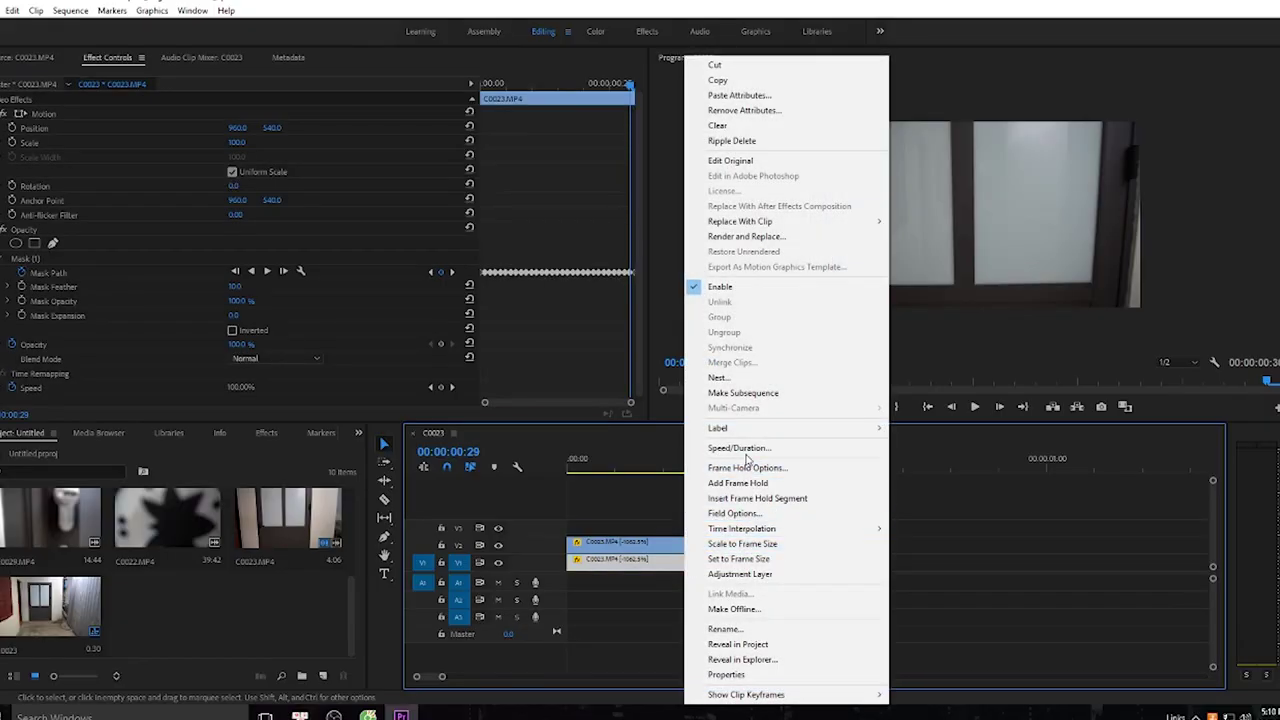
{"action": "left_click", "coordinate": [718, 377]}
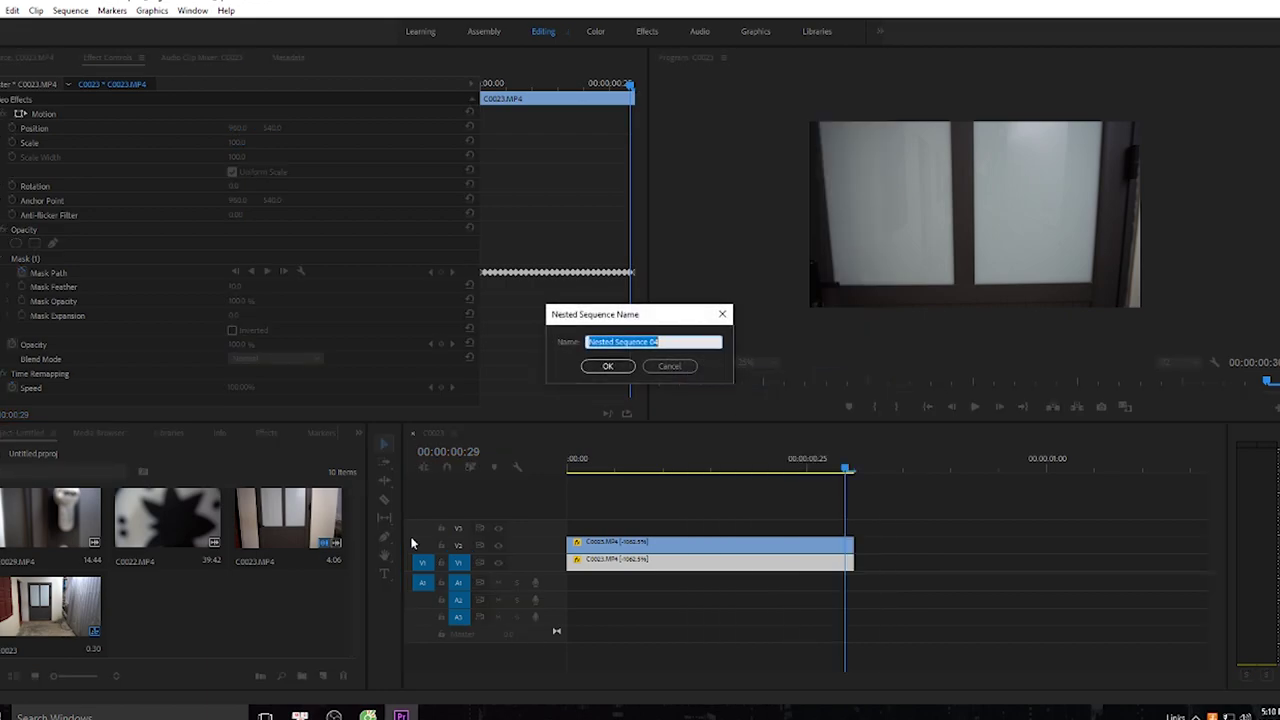
{"action": "left_click", "coordinate": [607, 366]}
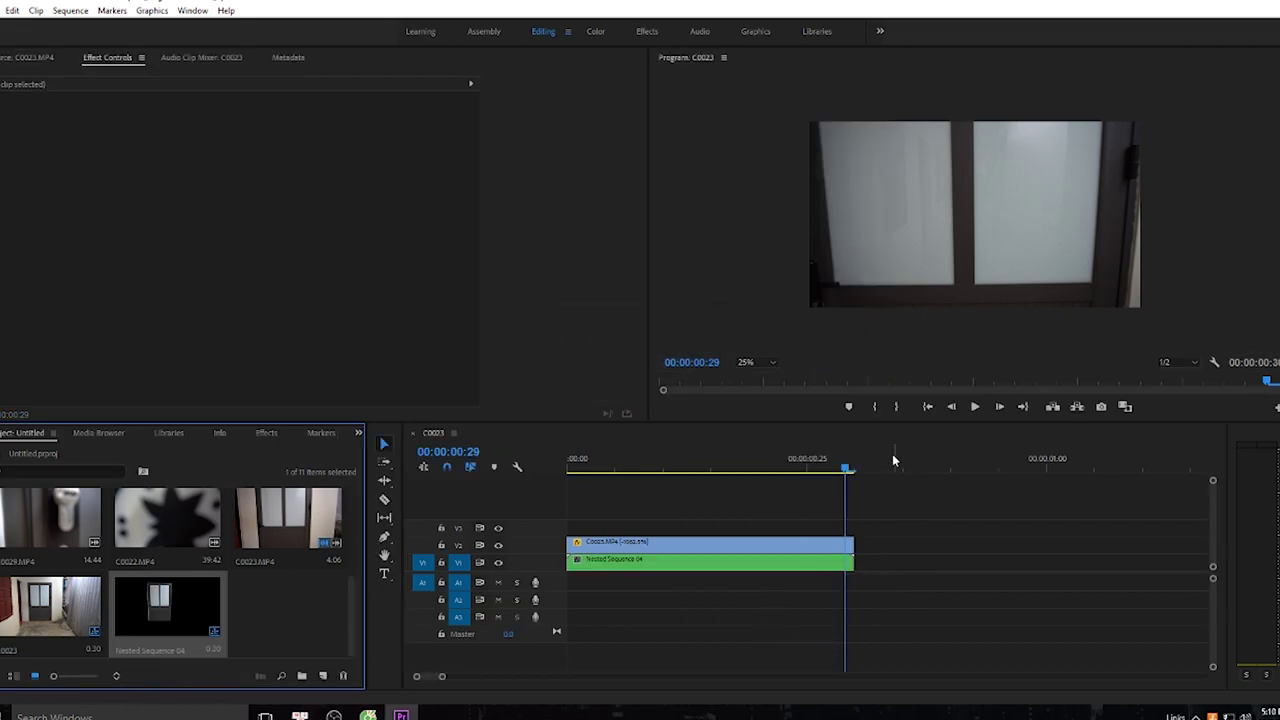
Step: Keyframe the nested clip's Position at 00:00:00:29, shifting the door horizontally out of the picture
{"action": "left_click", "coordinate": [808, 566]}
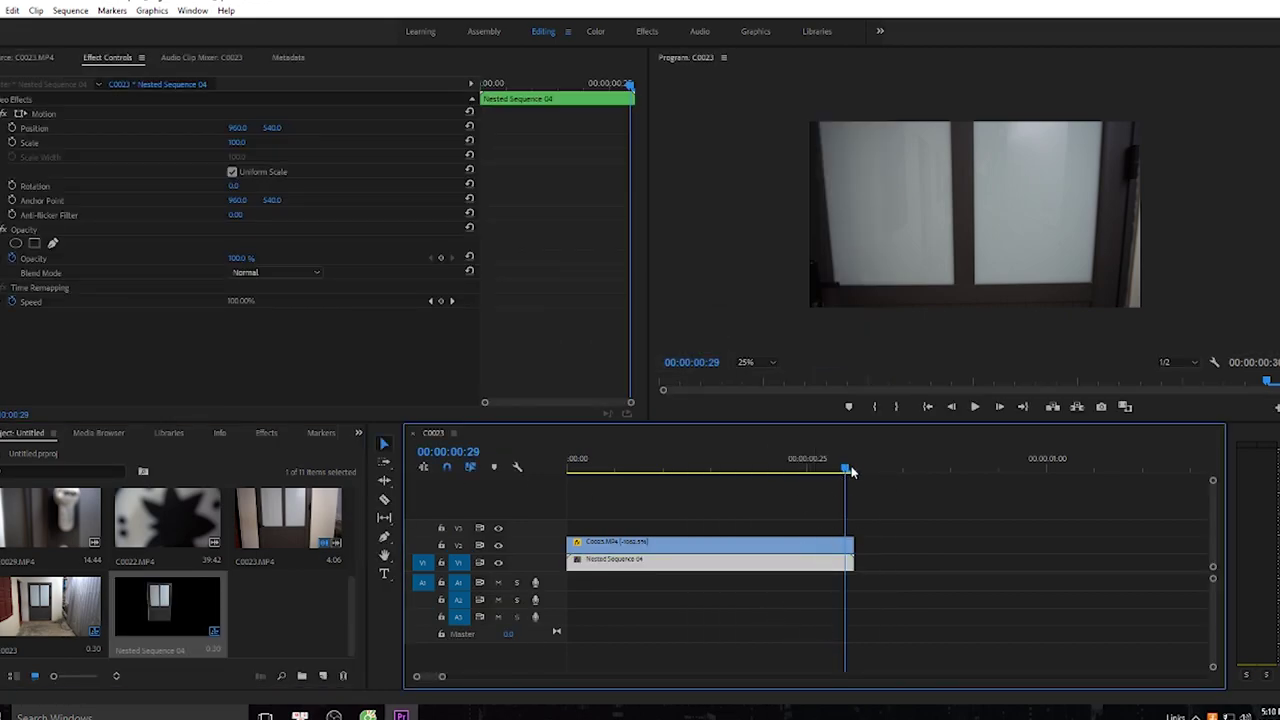
{"action": "left_click_drag", "start_coordinate": [851, 471], "coordinate": [857, 472]}
{"action": "key", "text": "Left"}
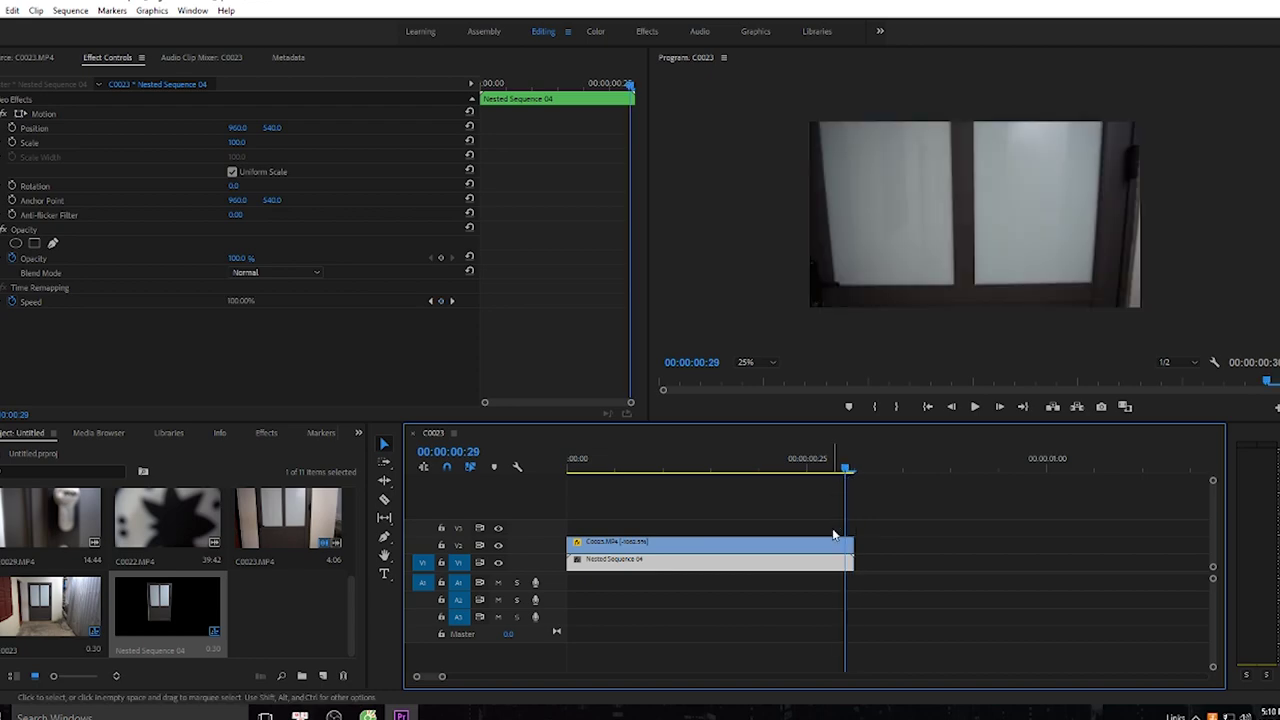
{"action": "left_click", "coordinate": [11, 128]}
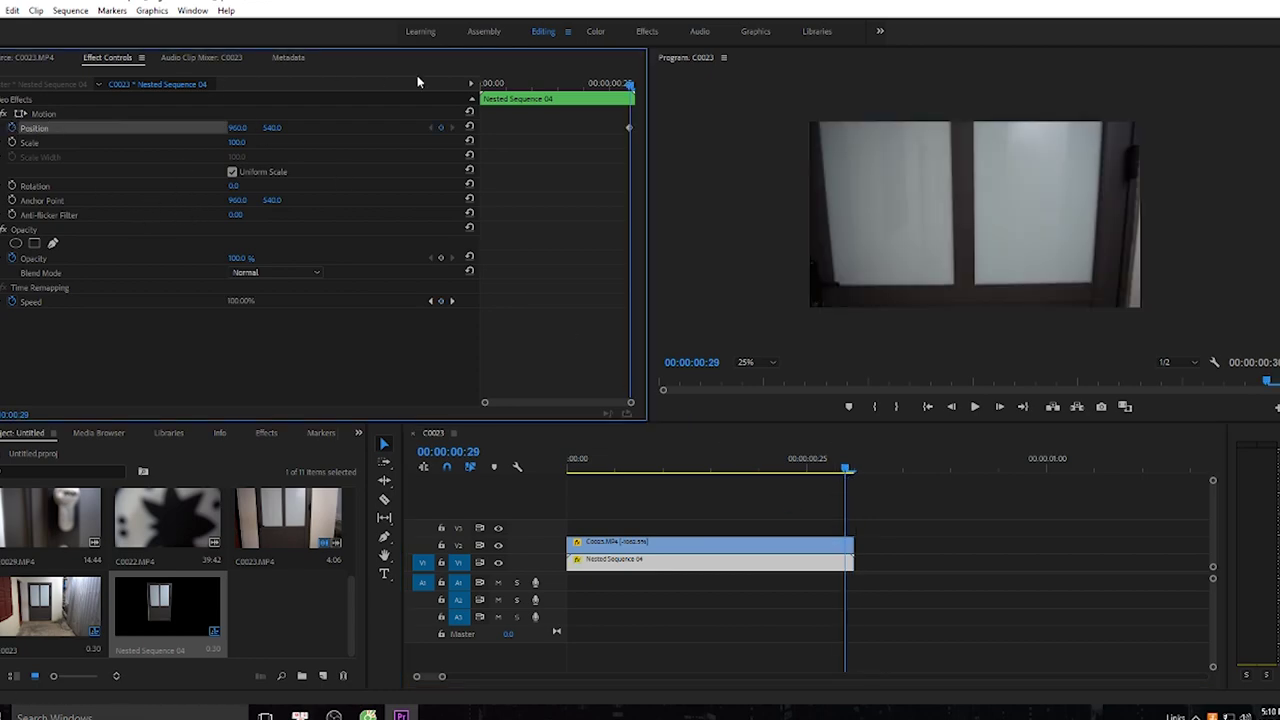
{"action": "left_click_drag", "start_coordinate": [238, 128], "coordinate": [590, 128]}
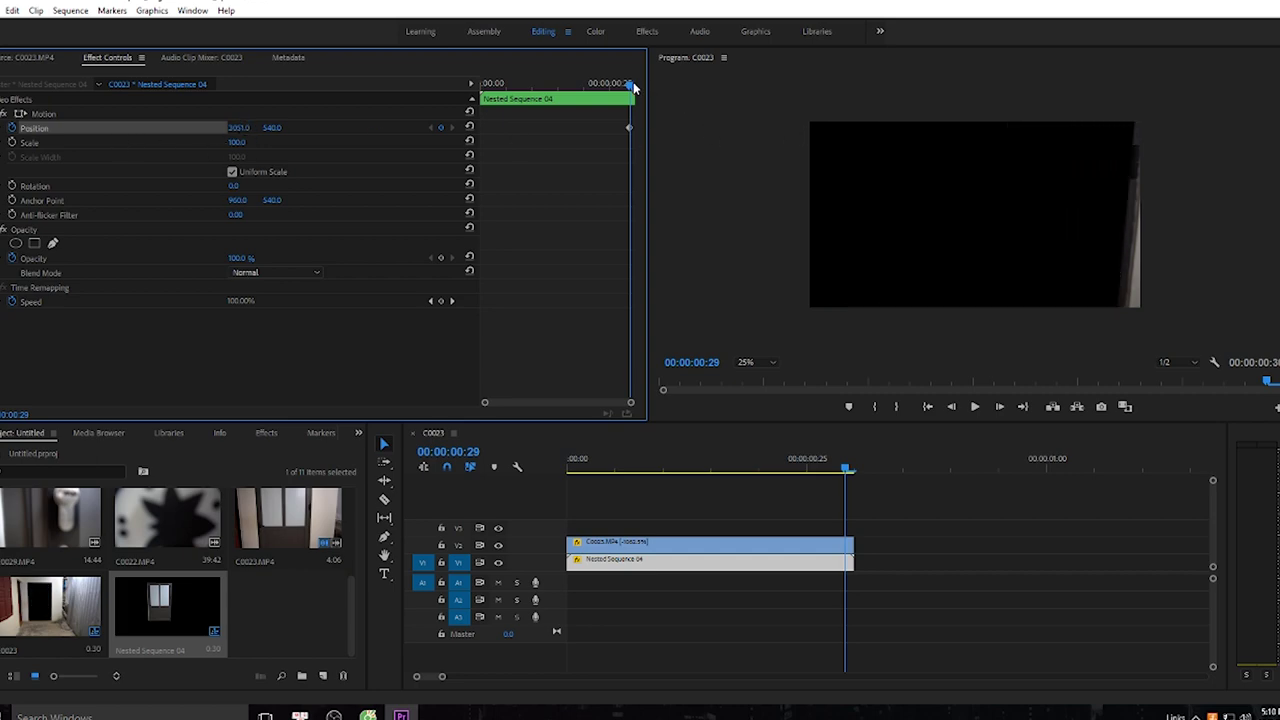
Step: Add a Position keyframe with X at 957 at 00:00:00:14 and bring the exit keyframe earlier, previewing the door's slide
{"action": "left_click_drag", "start_coordinate": [632, 88], "coordinate": [552, 88]}
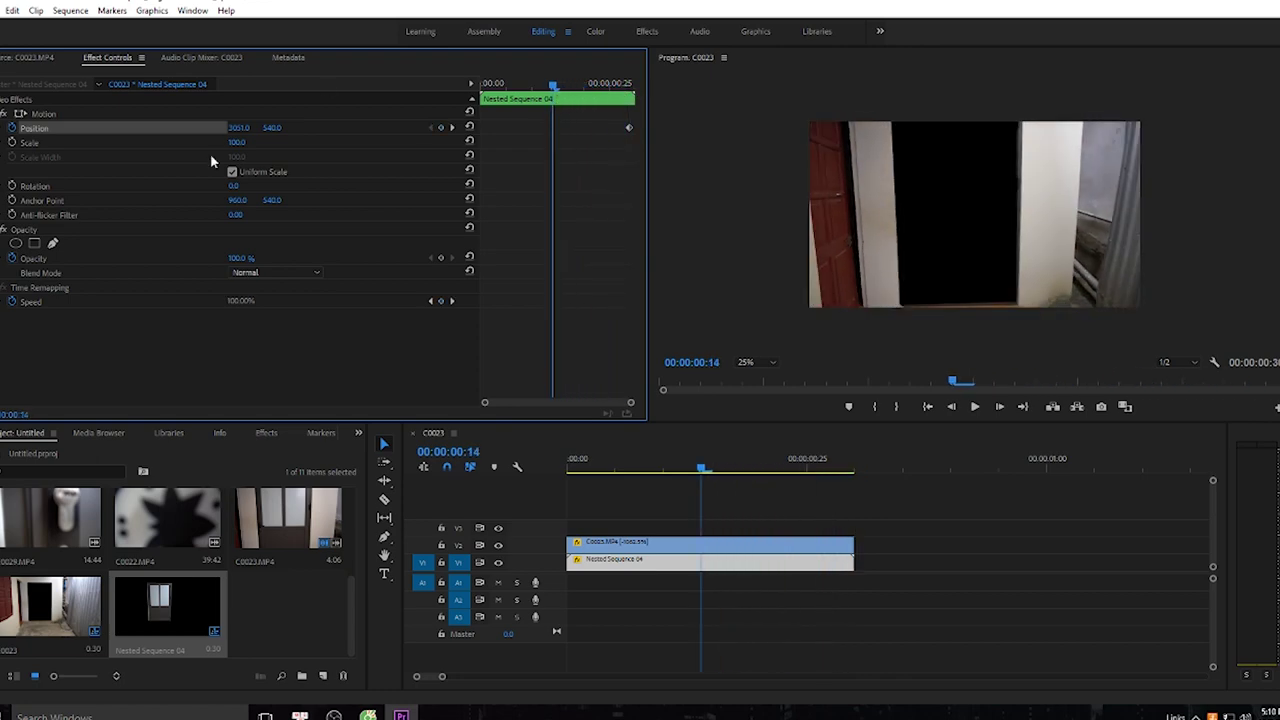
{"action": "left_click_drag", "start_coordinate": [238, 127], "coordinate": [273, 129]}
{"action": "left_click_drag", "start_coordinate": [634, 88], "coordinate": [484, 97]}
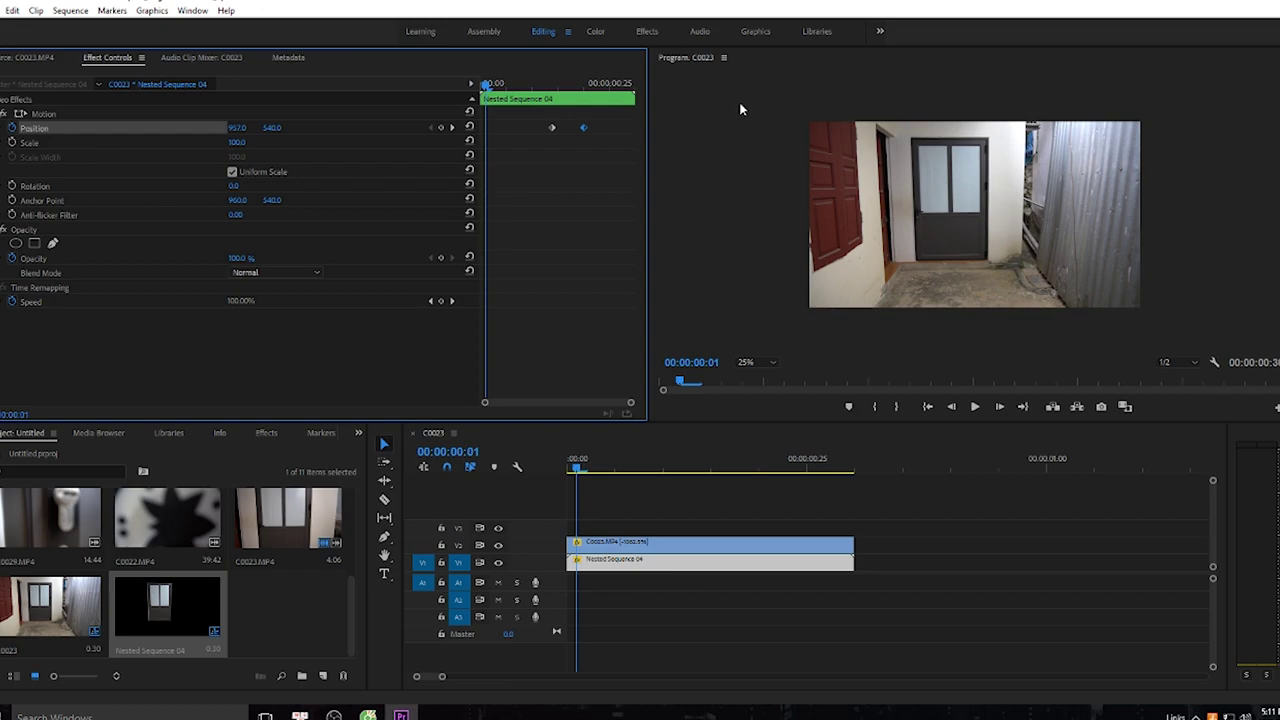
{"action": "key", "text": "space"}
{"action": "left_click_drag", "start_coordinate": [633, 87], "coordinate": [510, 87]}
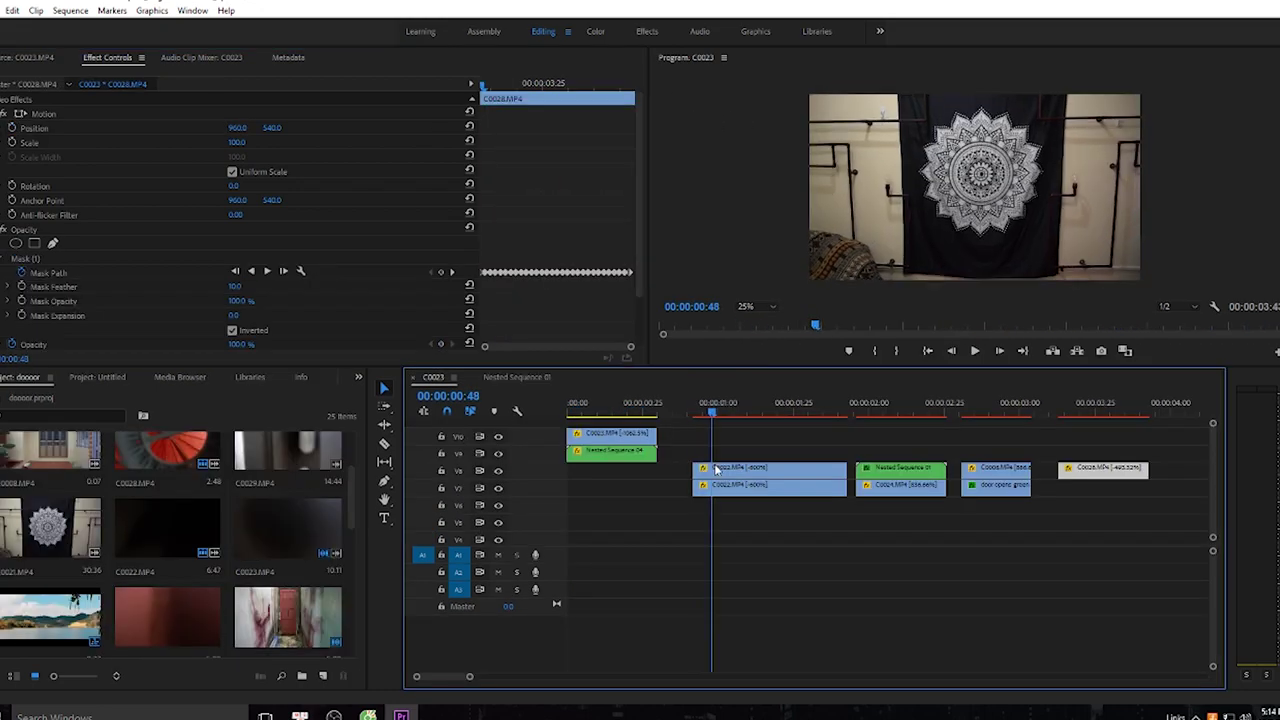
Step: Move the stacked C0022.MP4 clip pair earlier so it starts at 00:00:00:08, overlapping the first door's clips
{"action": "left_click_drag", "start_coordinate": [716, 470], "coordinate": [1150, 535]}
{"action": "left_click_drag", "start_coordinate": [652, 406], "coordinate": [593, 406]}
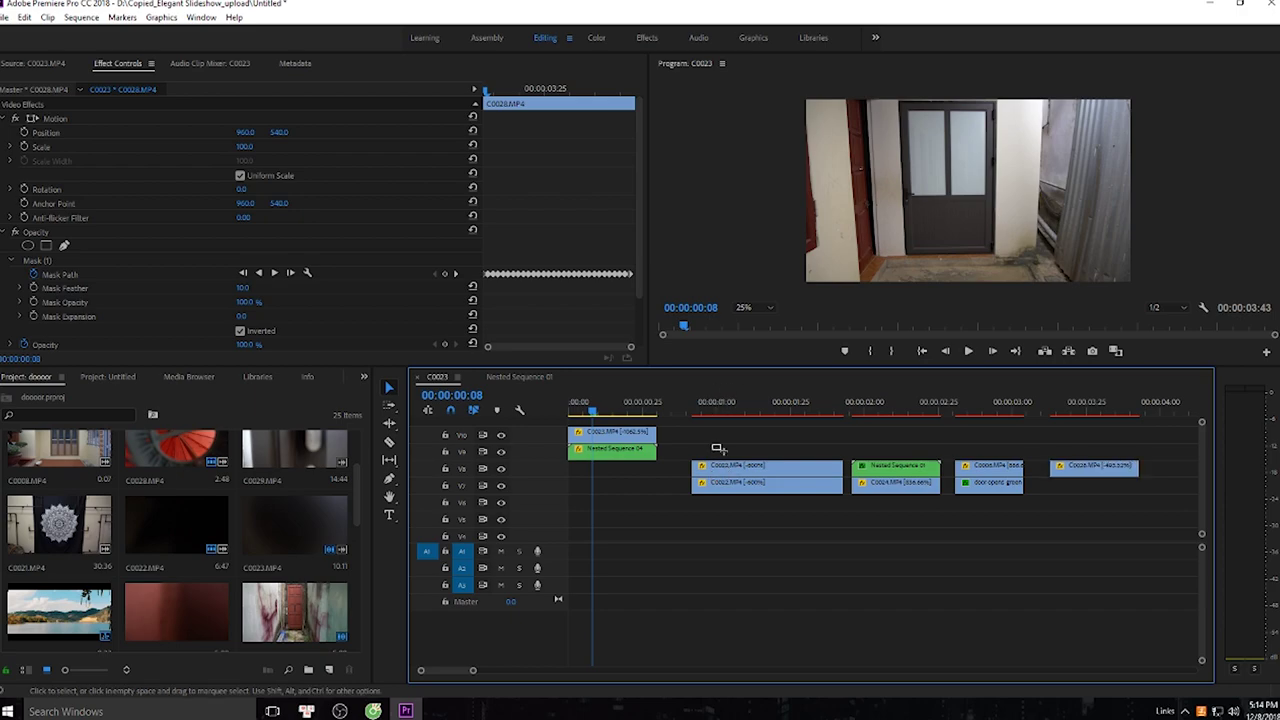
{"action": "left_click_drag", "start_coordinate": [717, 449], "coordinate": [707, 474]}
Step: Stagger the Nested Sequence 01/C0024.MP4 pair, the C0006.MP4/green-screen door pair and C0028.MP4 on successively lower tracks, each overlapping the preceding door
{"action": "left_click_drag", "start_coordinate": [591, 412], "coordinate": [678, 411]}
{"action": "left_click_drag", "start_coordinate": [864, 537], "coordinate": [736, 509]}
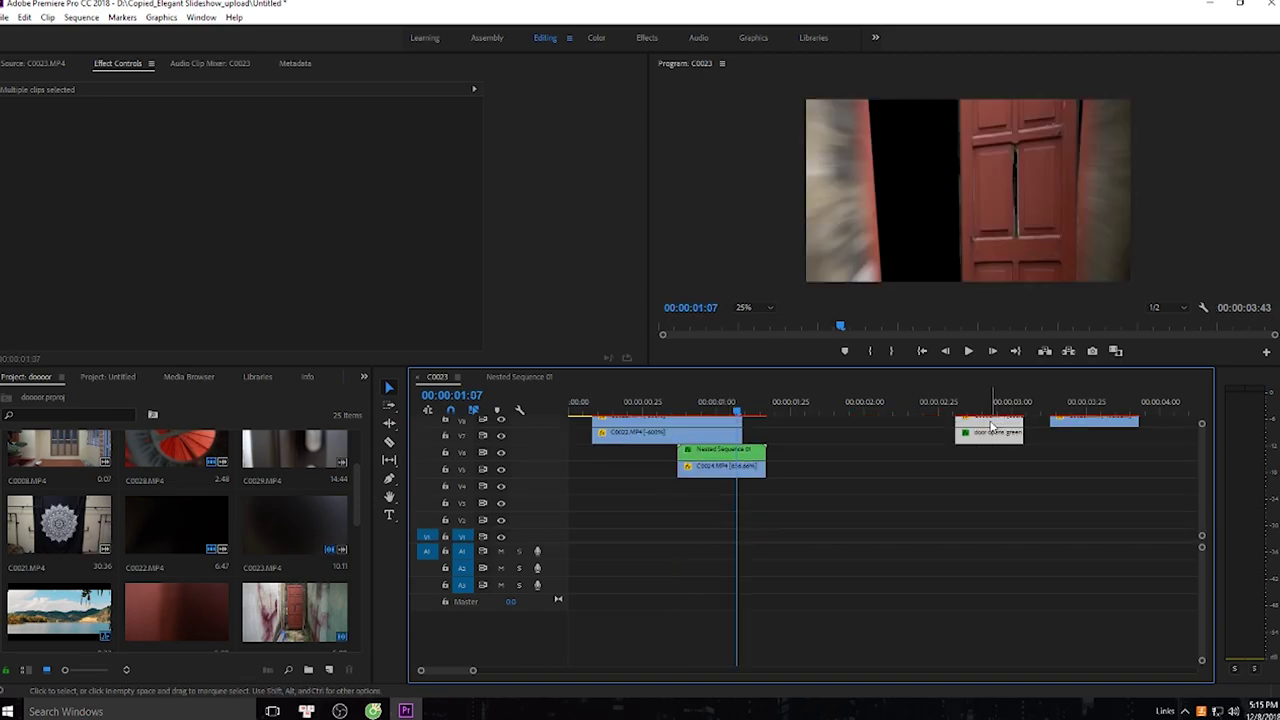
{"action": "left_click_drag", "start_coordinate": [991, 427], "coordinate": [755, 495]}
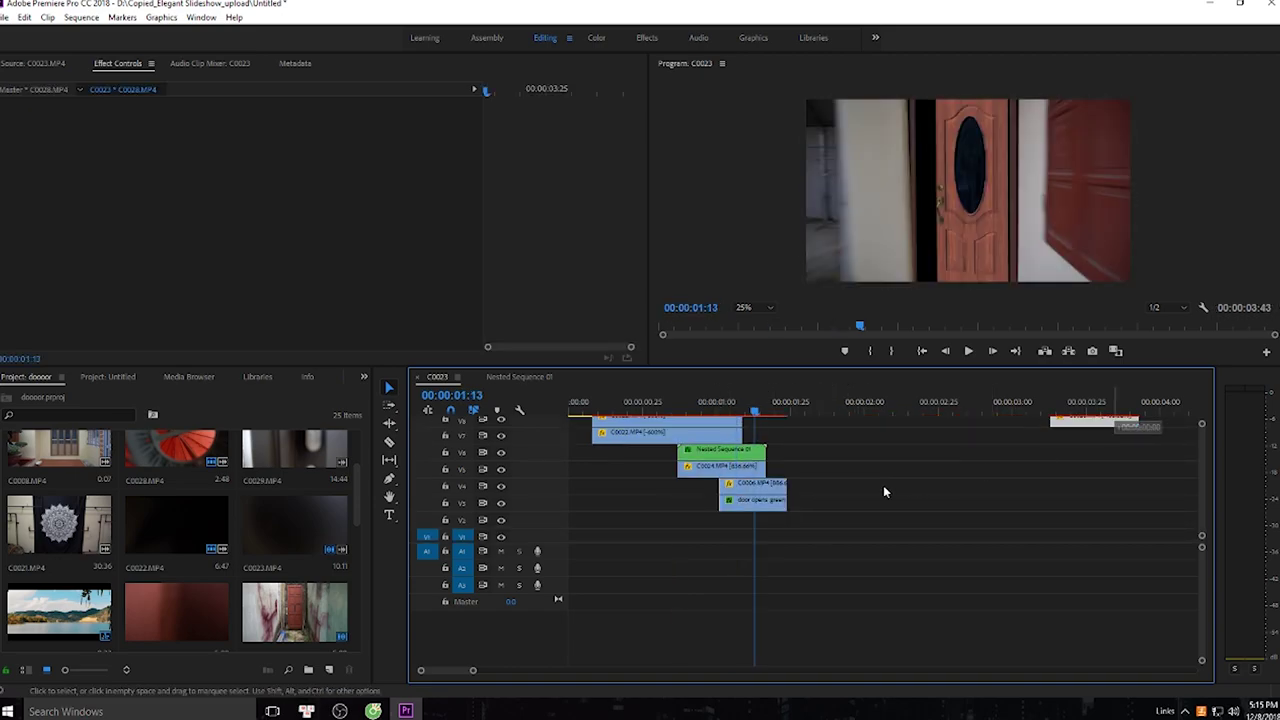
{"action": "left_click_drag", "start_coordinate": [884, 492], "coordinate": [809, 521]}
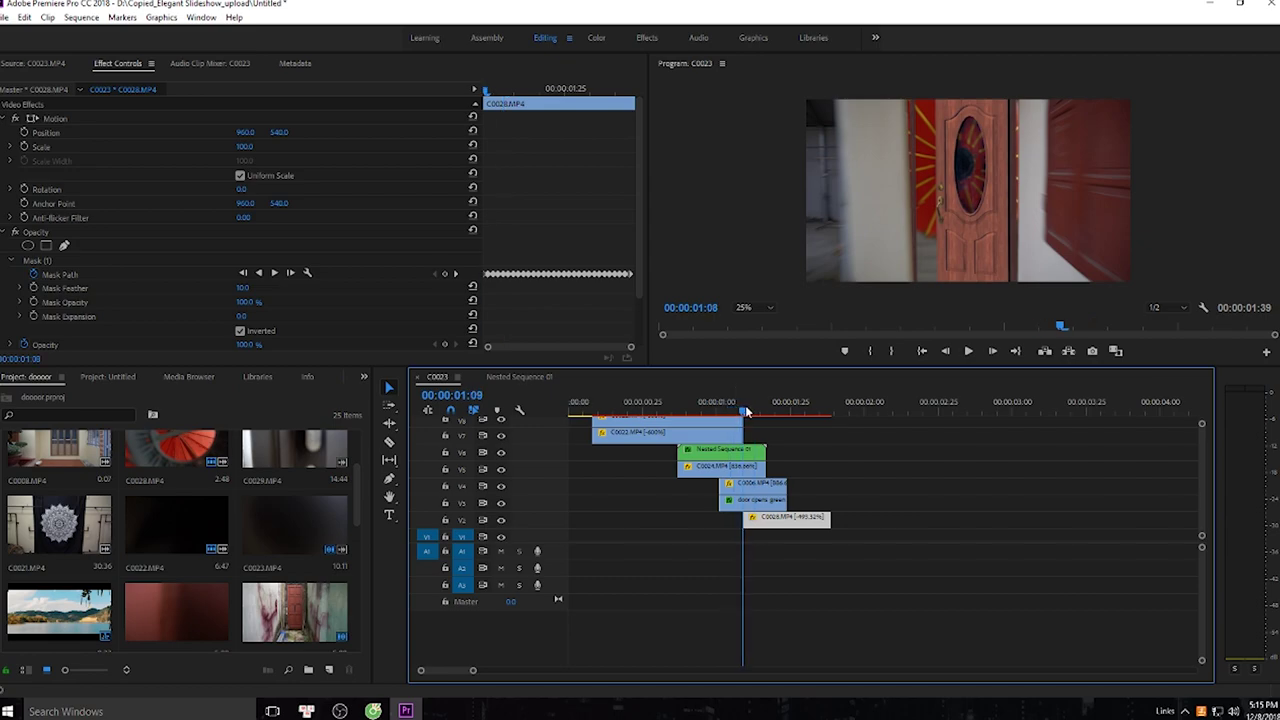
Step: Place DJI_0131.MP4 on V1 starting at 00:00:01:17 beneath the last door clip, shorten it to end at 00:00:04:01 and scrub the transitions
{"action": "left_click_drag", "start_coordinate": [745, 412], "coordinate": [767, 415]}
{"action": "scroll", "coordinate": [237, 528], "scroll_direction": "down", "scroll_amount": 5}
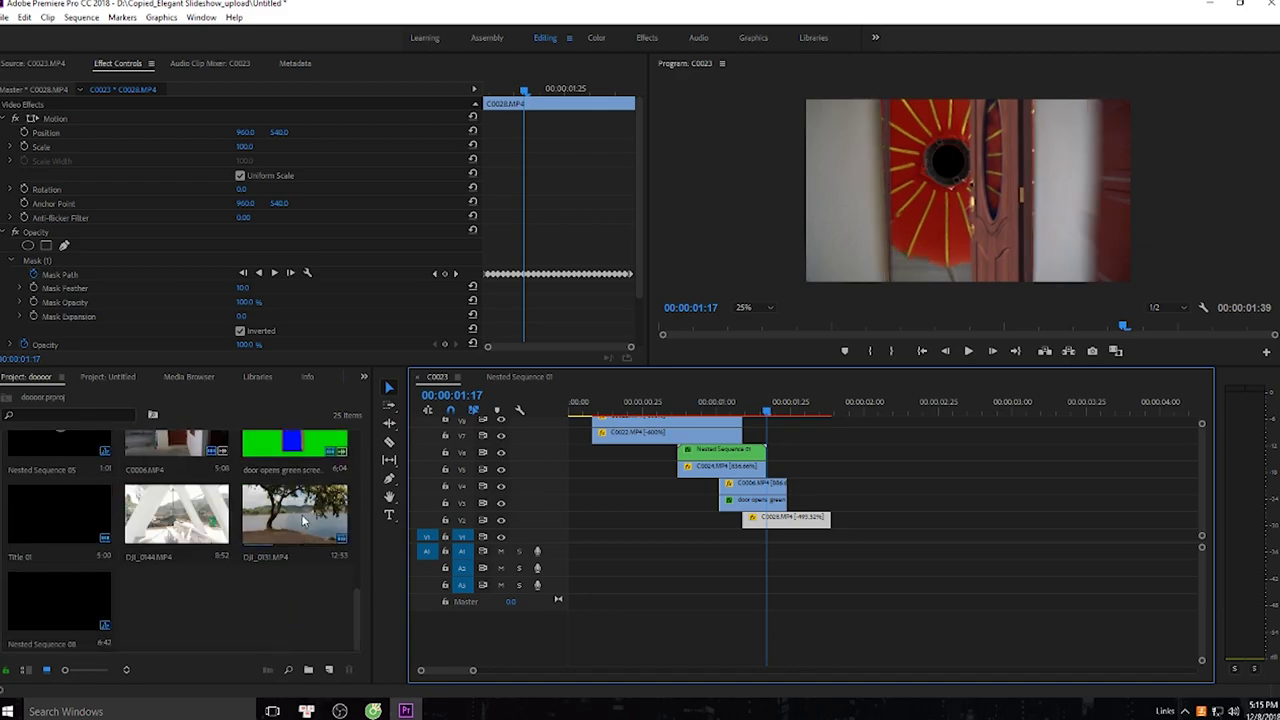
{"action": "left_click", "coordinate": [304, 521]}
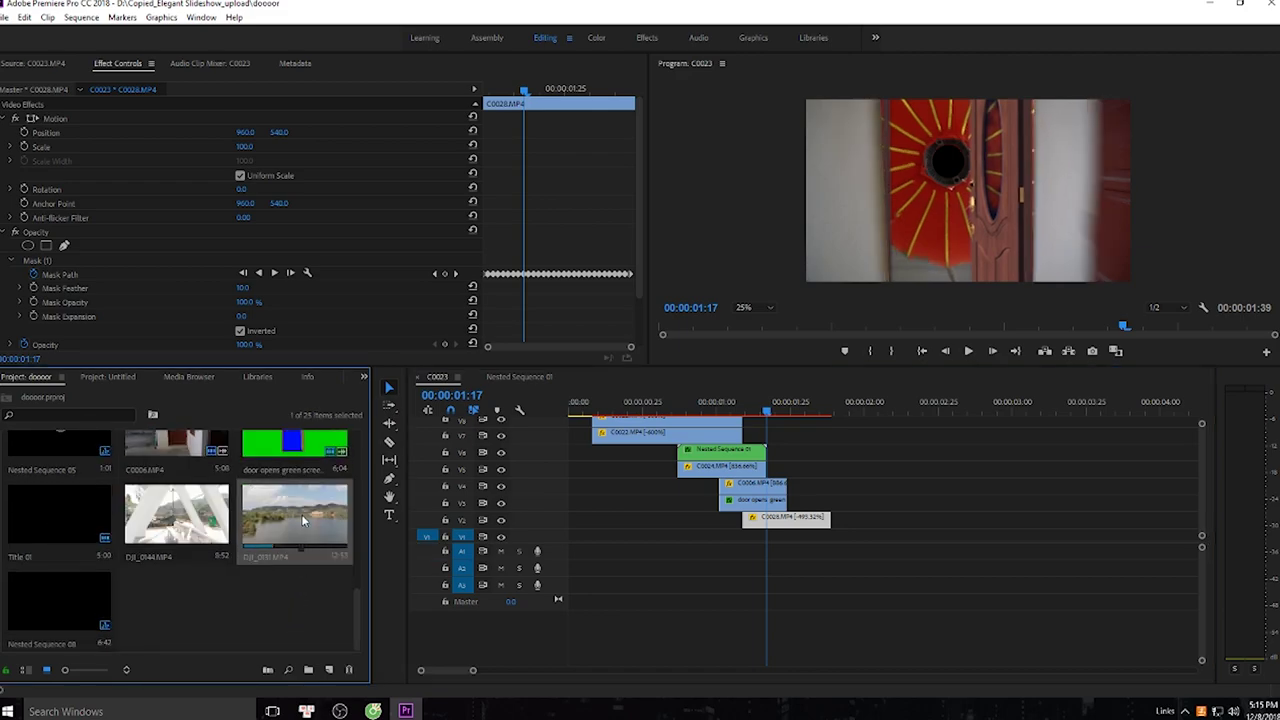
{"action": "double_click", "coordinate": [301, 514]}
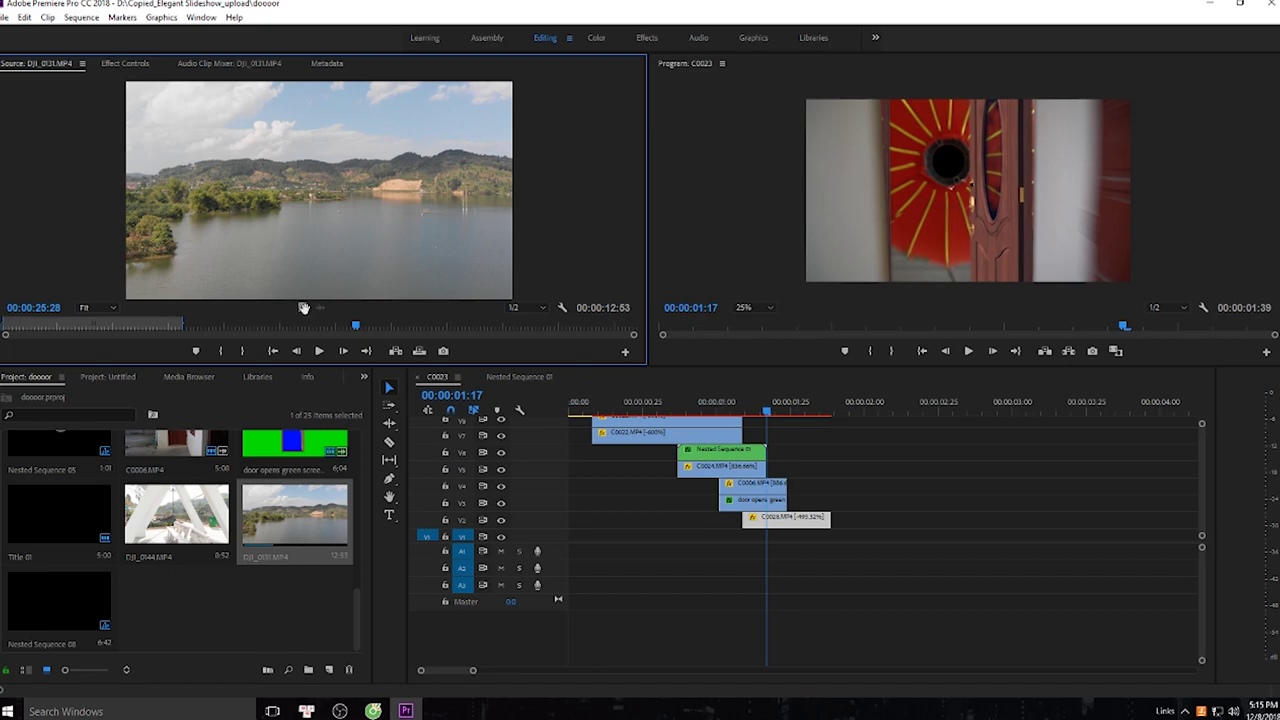
{"action": "left_click_drag", "start_coordinate": [303, 307], "coordinate": [781, 543]}
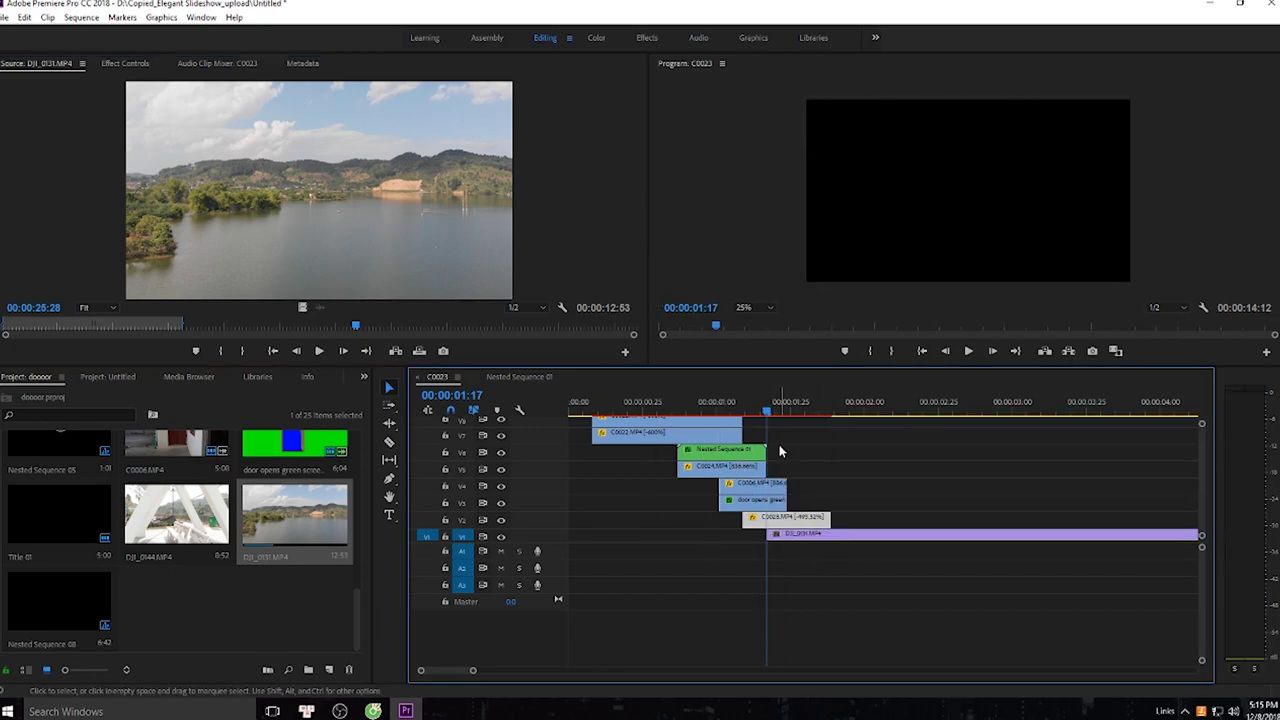
{"action": "left_click_drag", "start_coordinate": [776, 416], "coordinate": [1063, 471]}
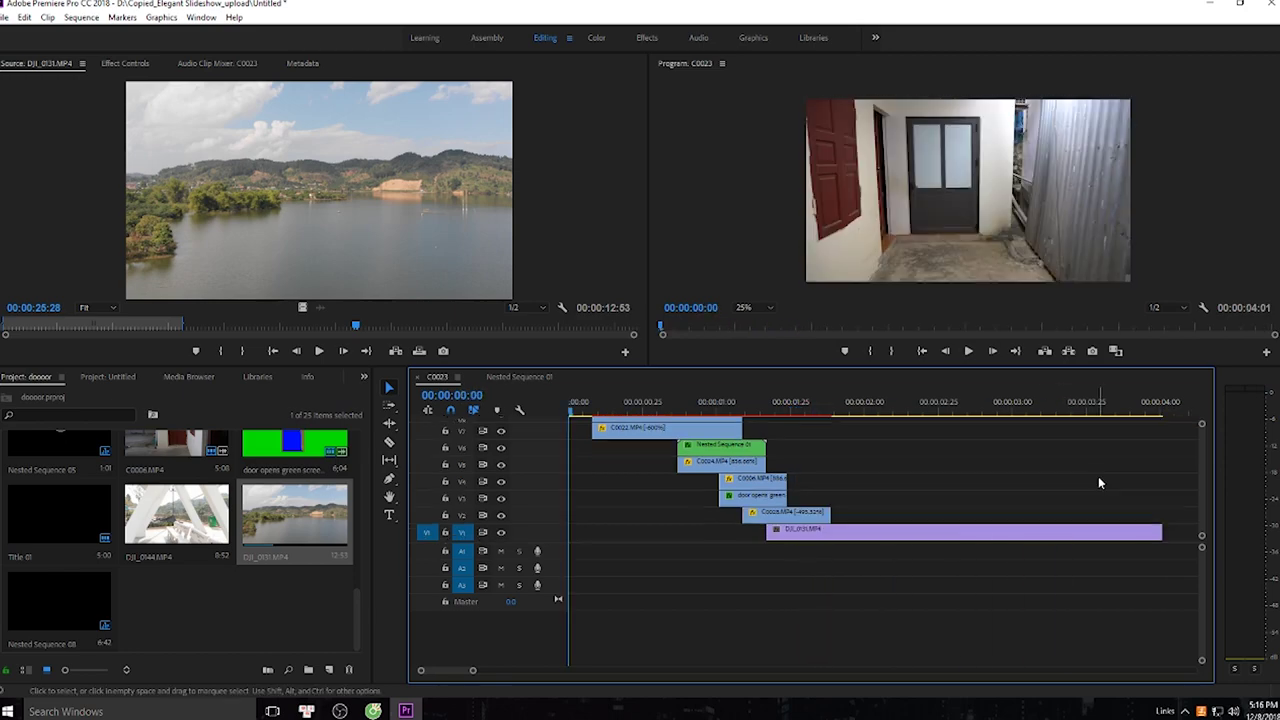
Step: Nest all the clips of the C0023 sequence into one, keeping the suggested sequence name
{"action": "key", "text": "ctrl+a"}
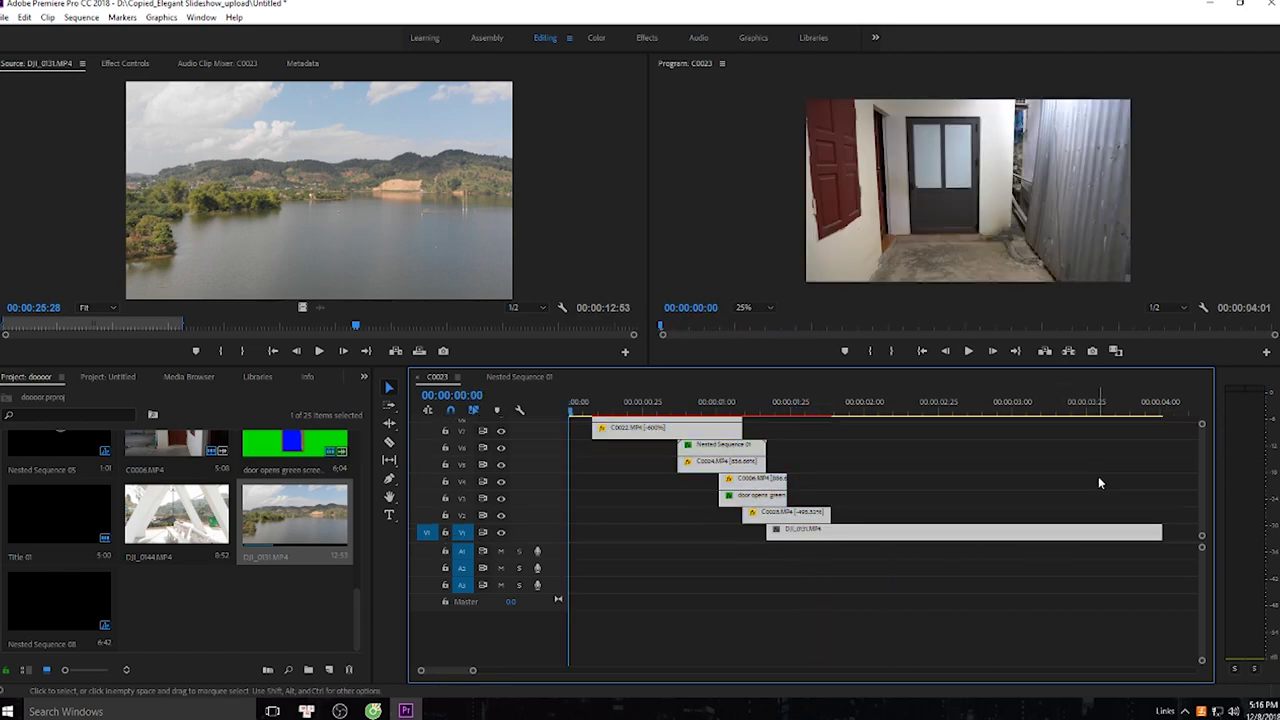
{"action": "right_click", "coordinate": [993, 533]}
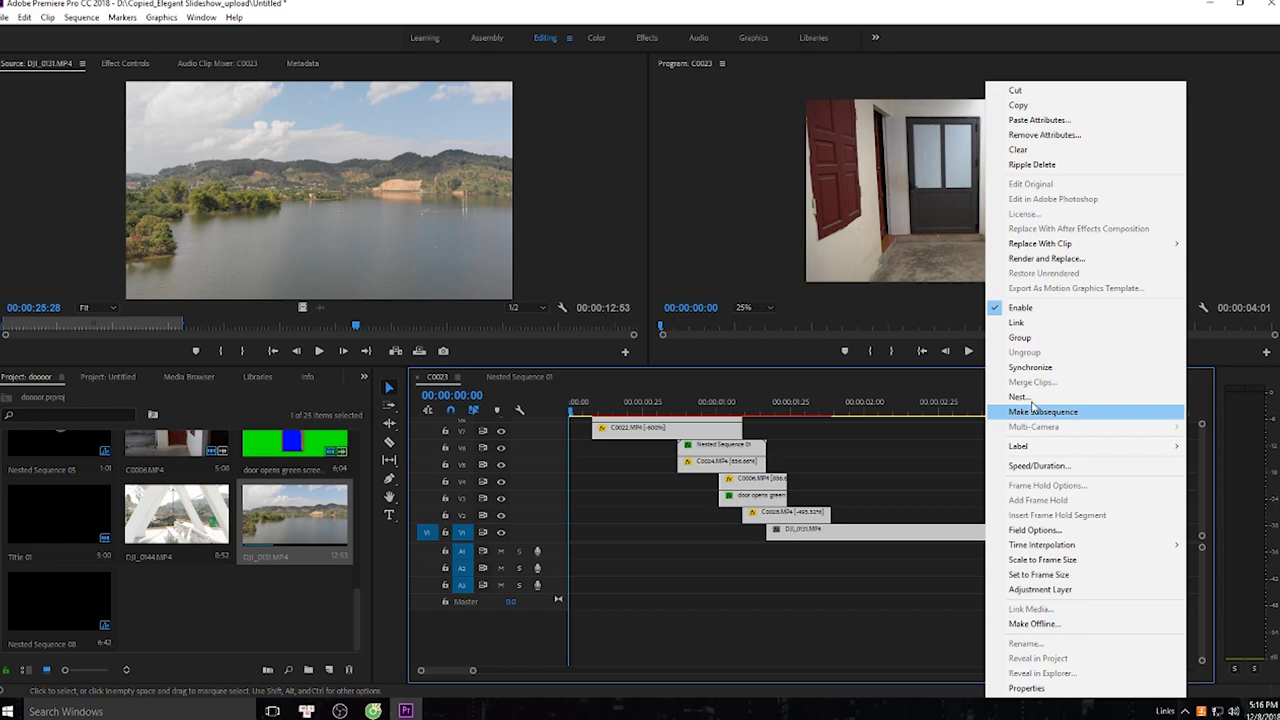
{"action": "left_click", "coordinate": [1033, 408]}
{"action": "key", "text": "Return"}
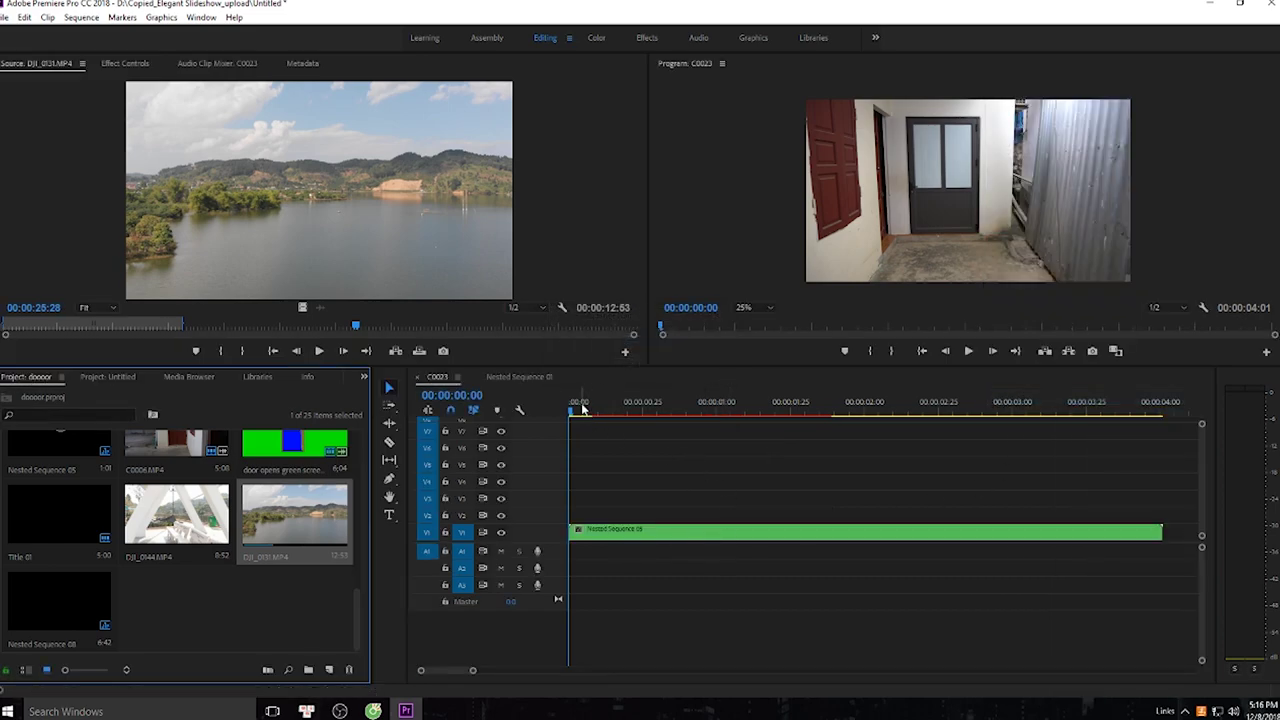
Step: Reverse the nested clip's playback at 100% speed and scrub through the whole sequence
{"action": "left_click_drag", "start_coordinate": [578, 408], "coordinate": [823, 511]}
{"action": "right_click", "coordinate": [814, 536]}
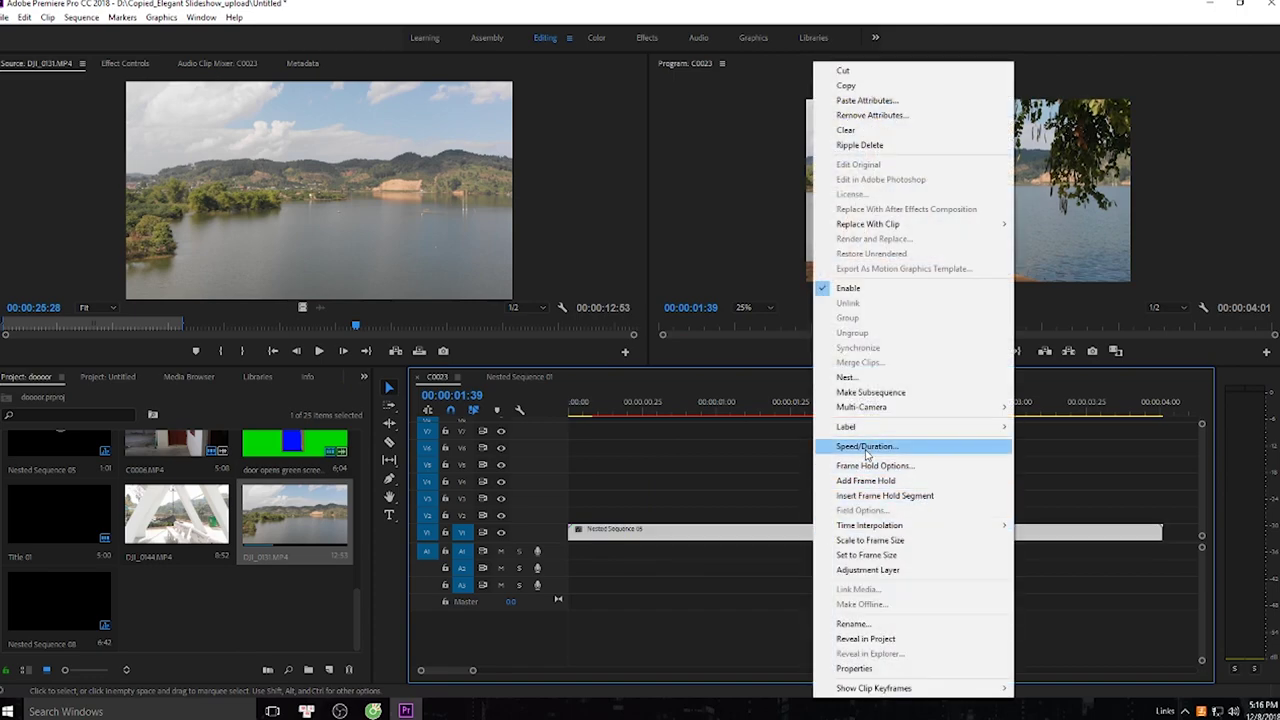
{"action": "left_click", "coordinate": [865, 447]}
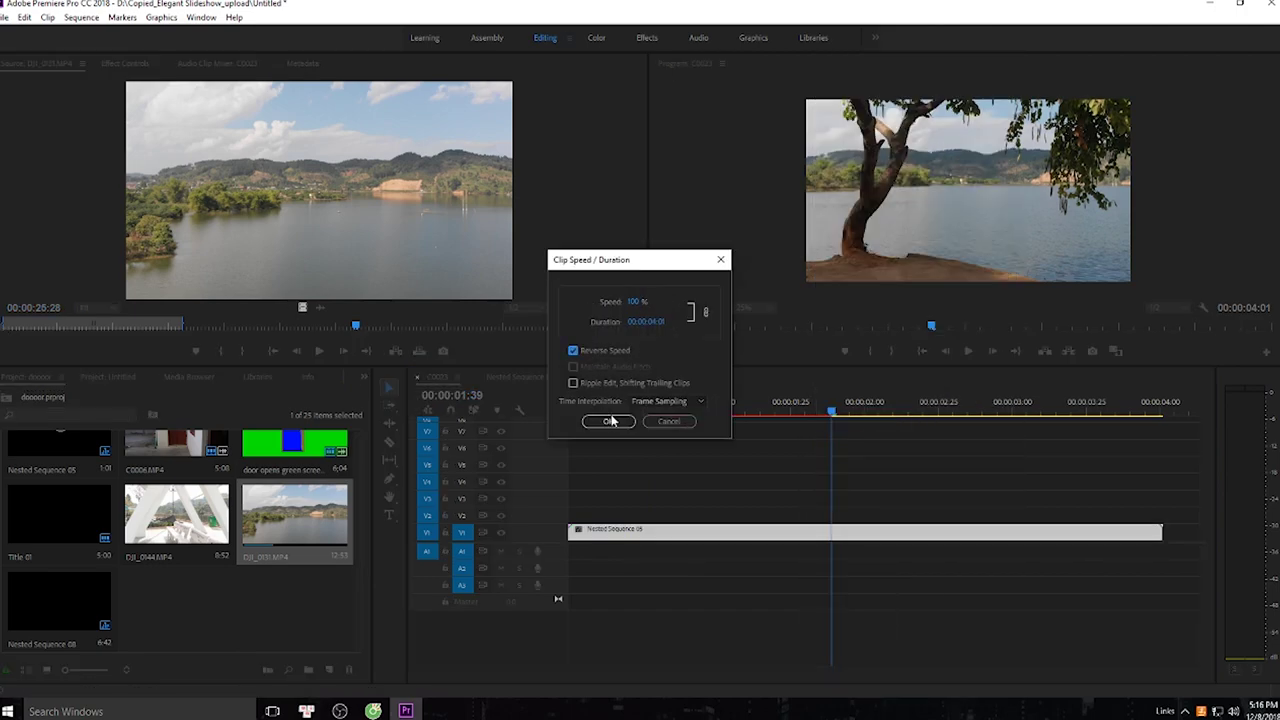
{"action": "left_click", "coordinate": [608, 421]}
{"action": "left_click_drag", "start_coordinate": [578, 408], "coordinate": [1160, 509]}
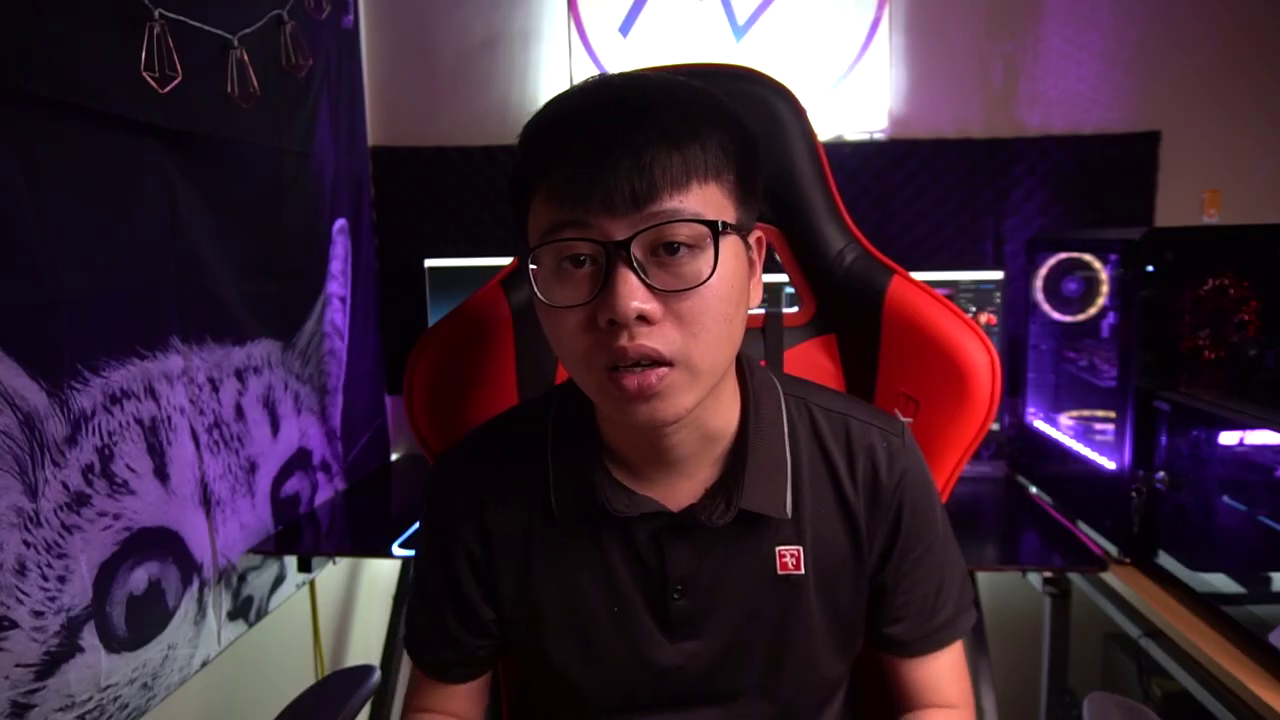